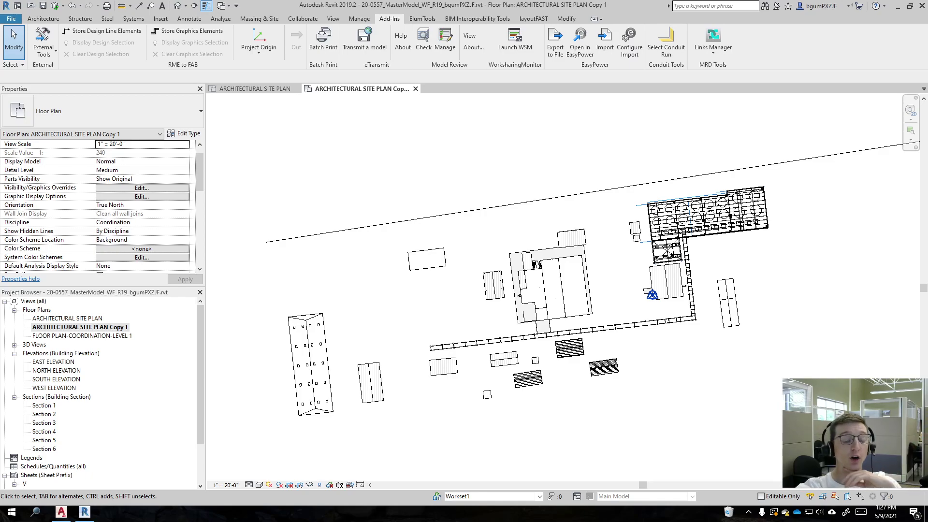
Inspect the linked Flyash Stabilization model and the project base point's shared coordinates in the site plan copy.
click(378, 383)
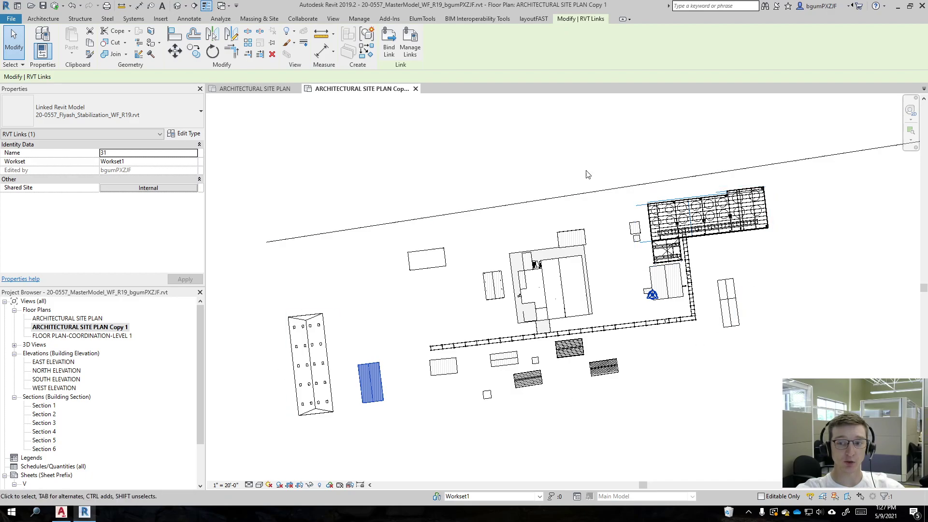
click(472, 160)
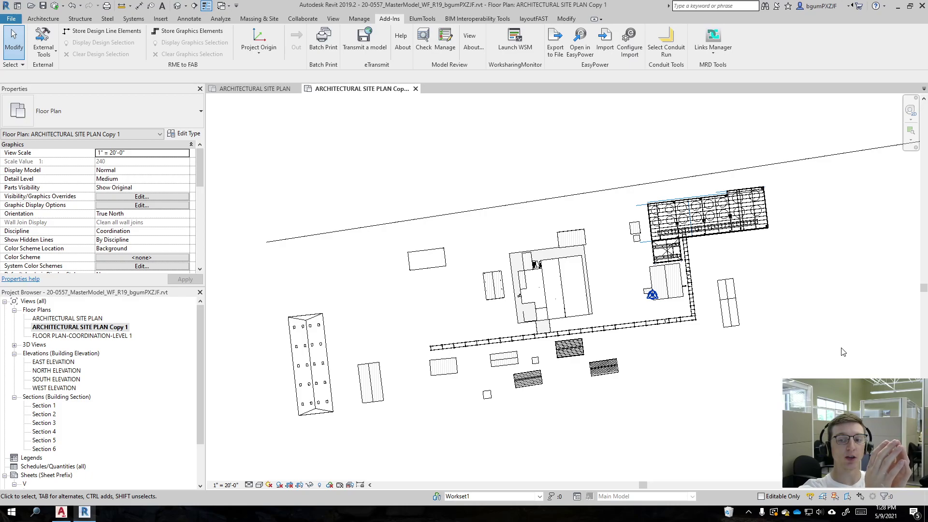
click(653, 296)
scroll(648, 321, up, 5)
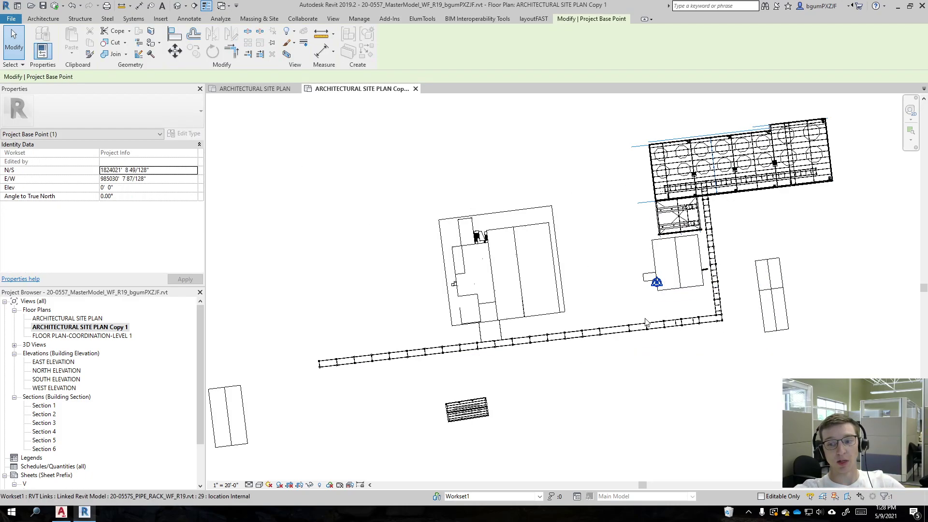
middle_drag(744, 292, 596, 353)
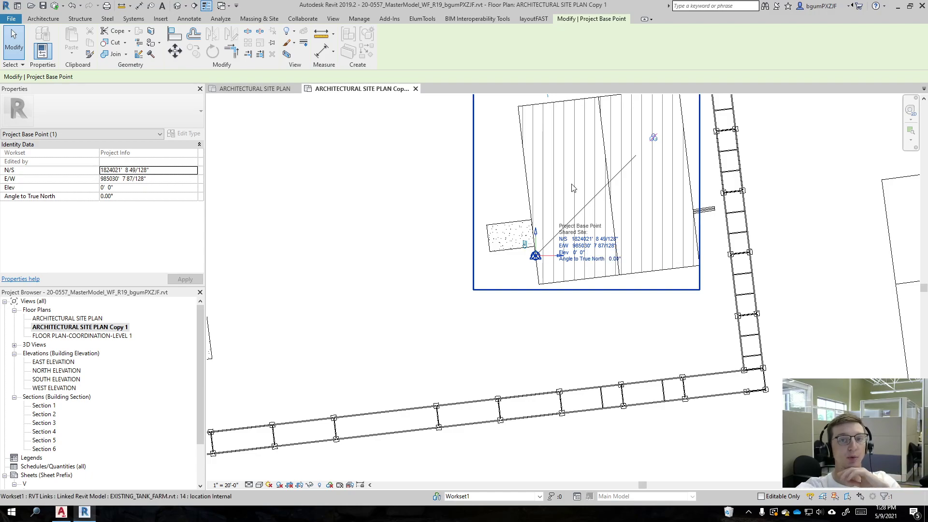
Review the shared coordinate commands for acquiring, publishing, specifying and reporting coordinates, and clear the base point selection.
click(359, 19)
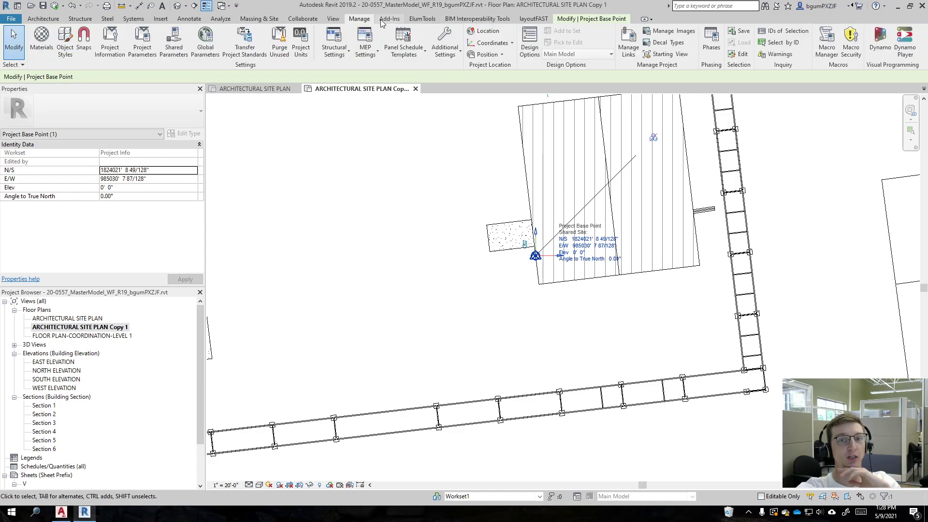
click(491, 42)
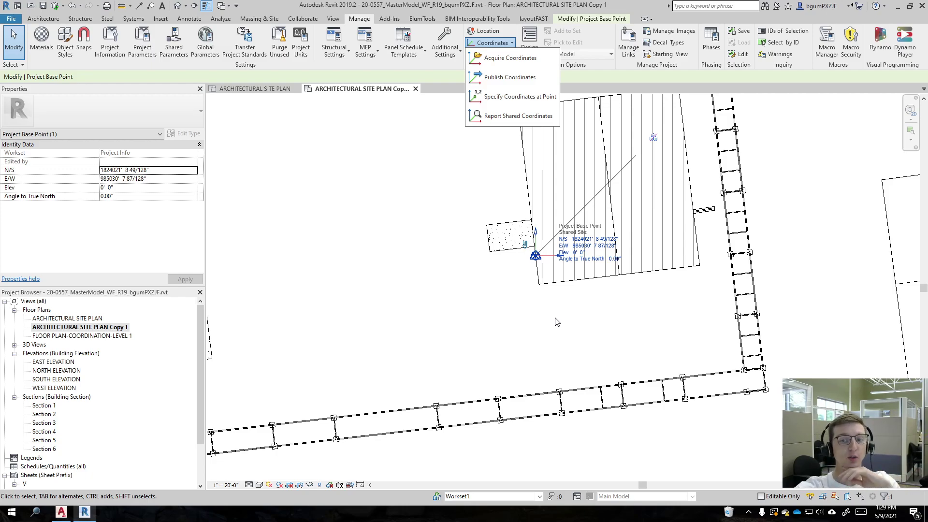
scroll(556, 321, down, 5)
scroll(599, 286, up, 2)
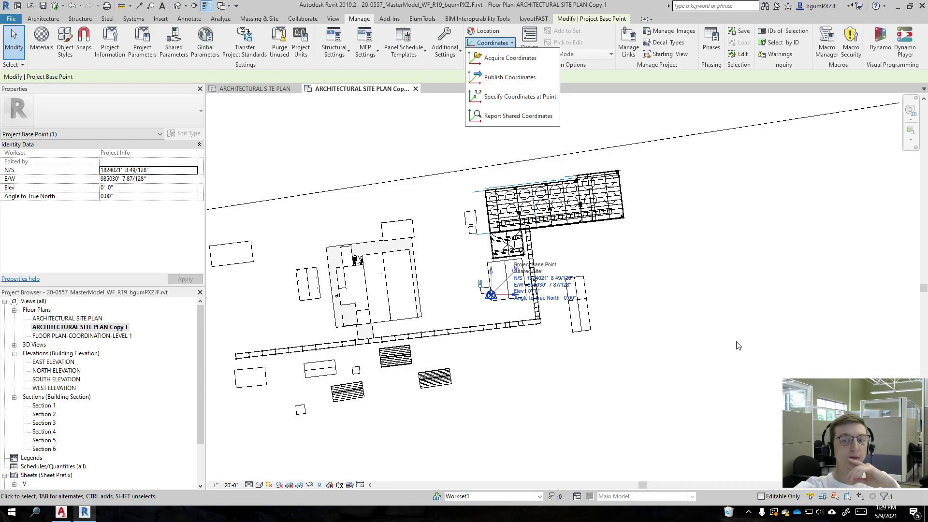
click(637, 424)
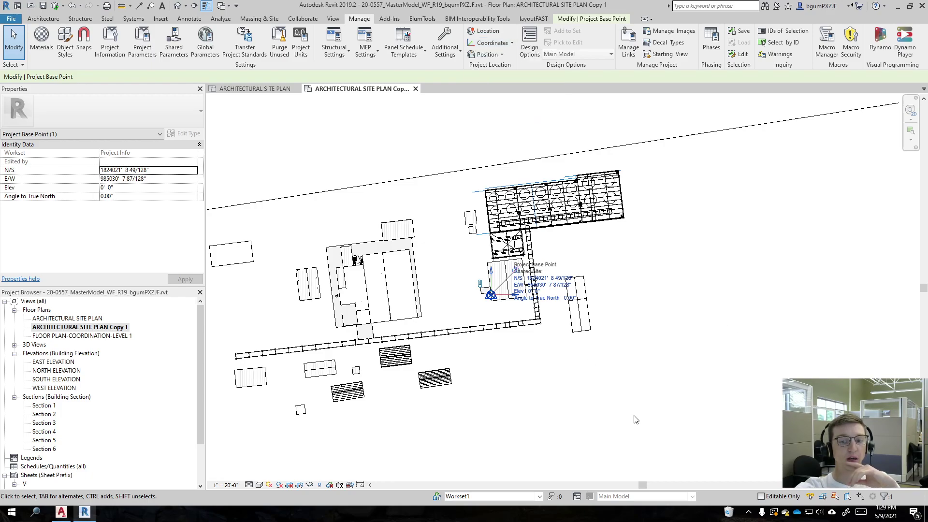
click(469, 431)
scroll(503, 429, down, 3)
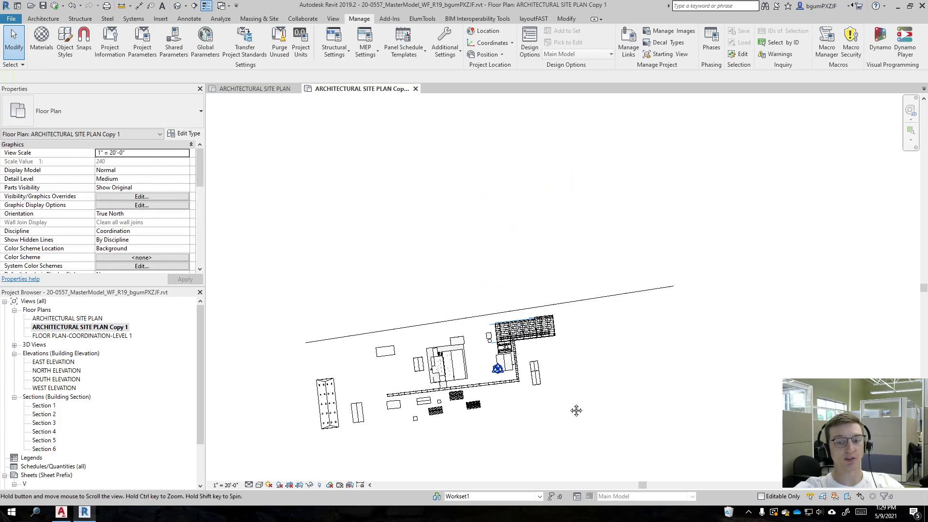
middle_drag(577, 411, 666, 285)
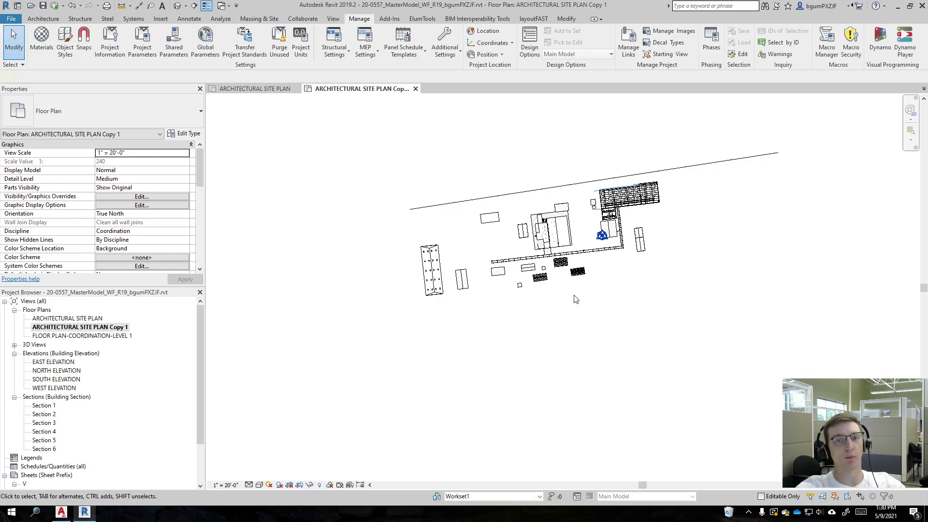
click(491, 43)
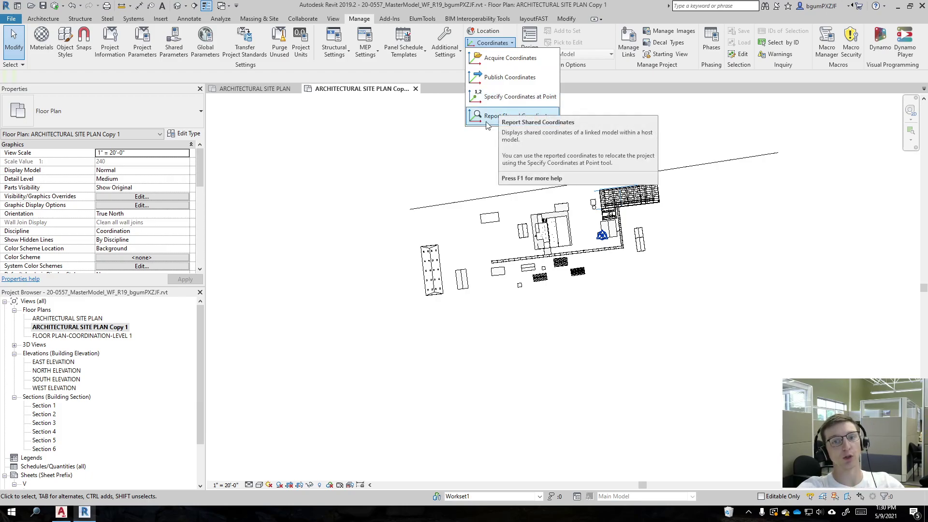
click(420, 168)
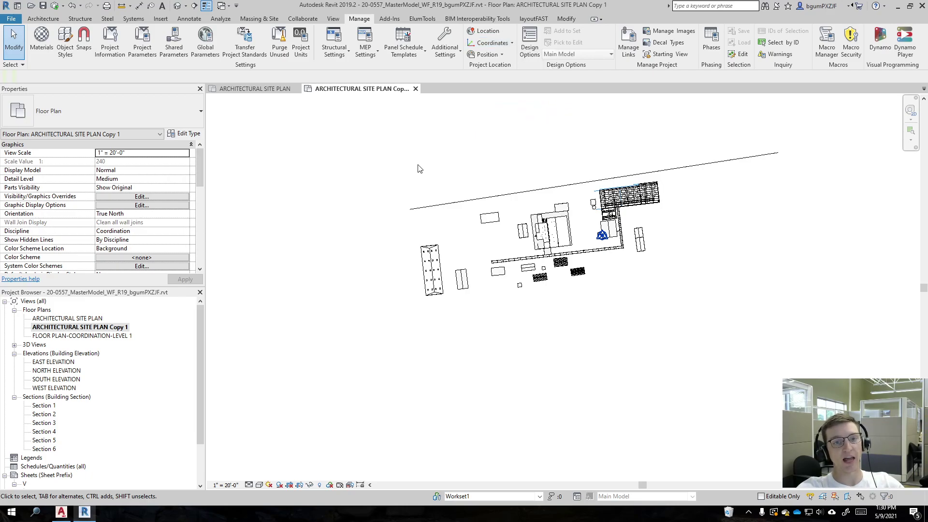
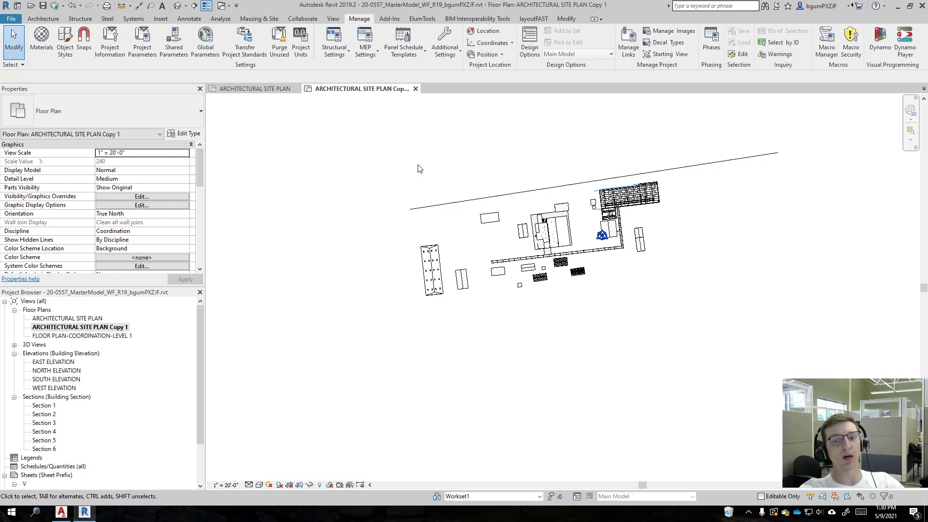
scroll(701, 203, up, 5)
middle_drag(645, 244, 704, 312)
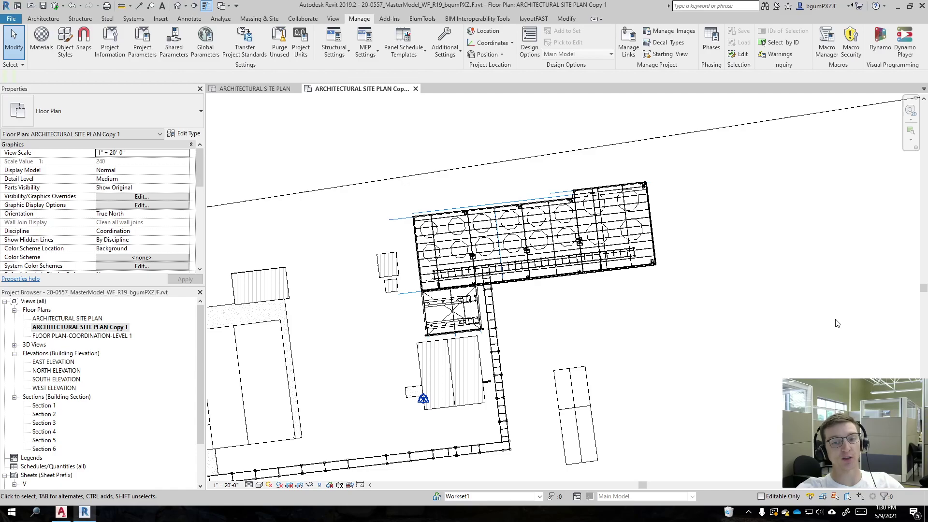
scroll(727, 325, down, 5)
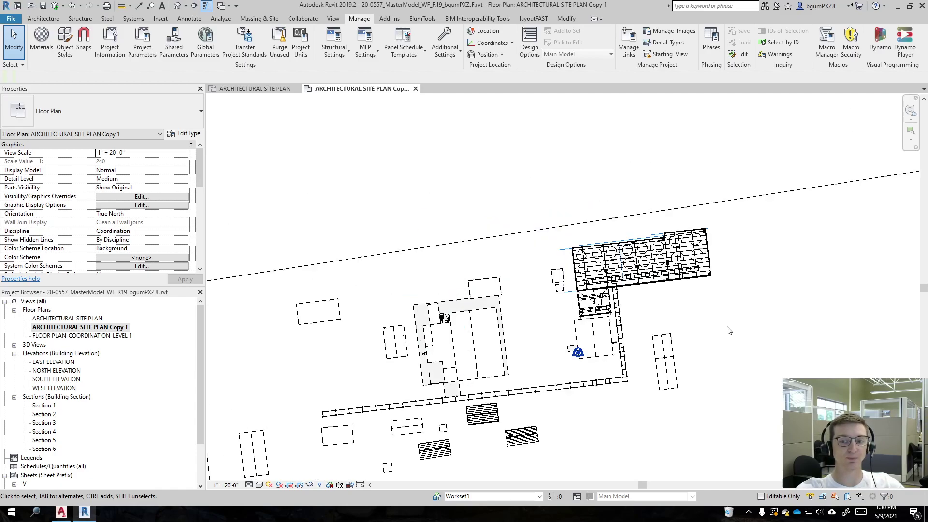
middle_drag(764, 261, 810, 255)
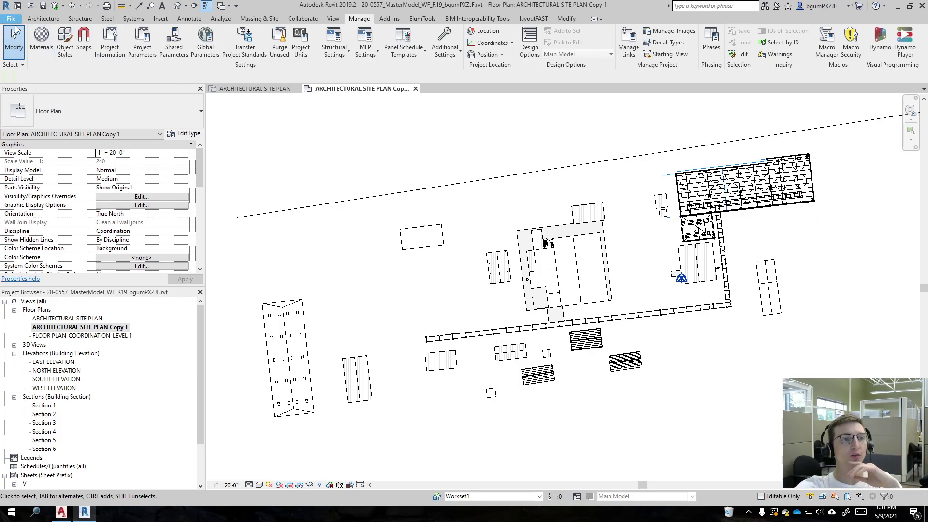
Try the Shared coordinate system basis in the in-session DWG export setup, and cancel the export.
click(11, 19)
mouse_move(51, 159)
mouse_move(132, 61)
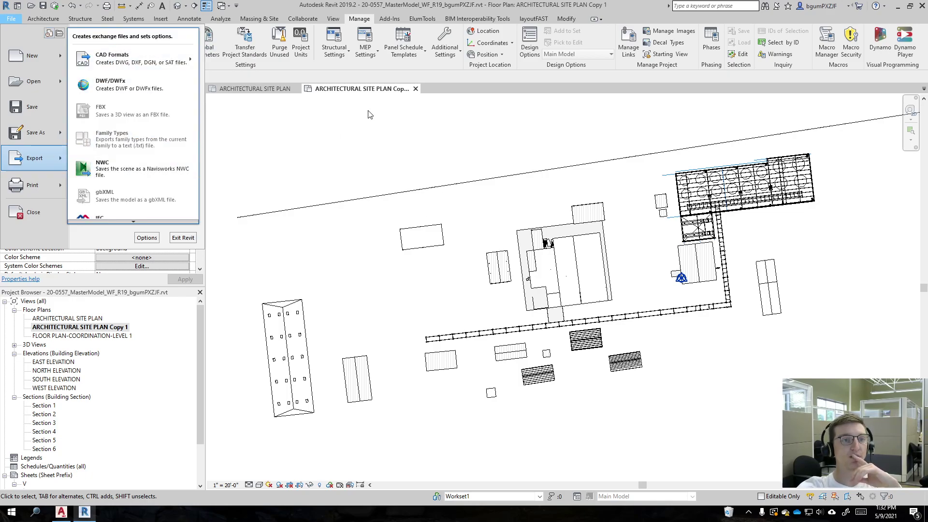
click(656, 265)
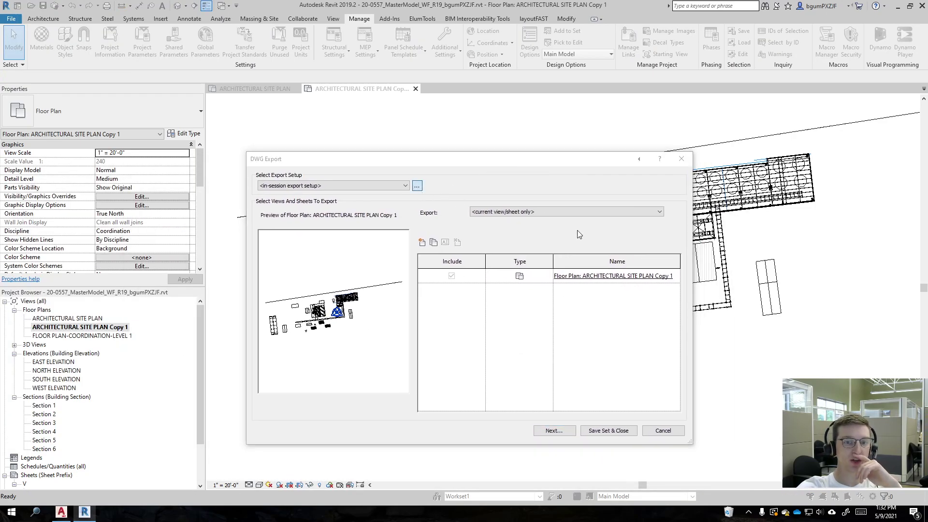
click(416, 186)
click(413, 99)
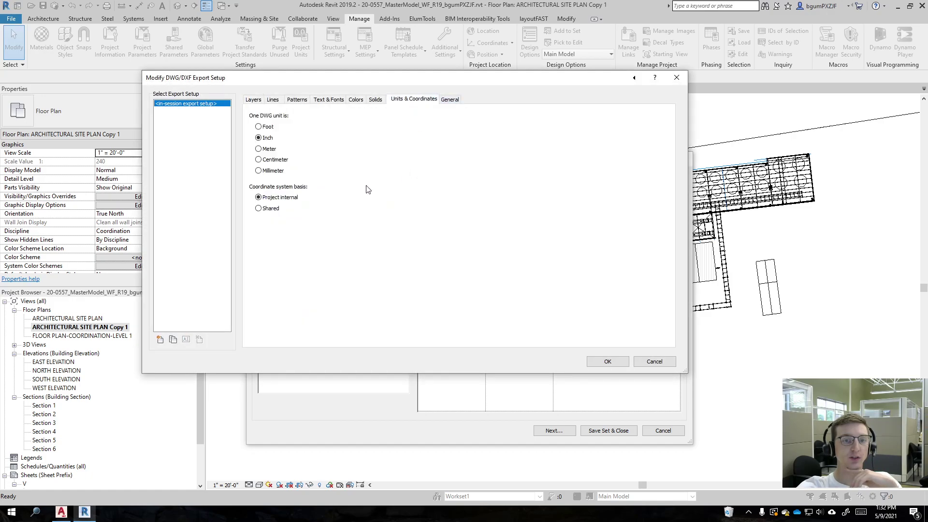
click(270, 209)
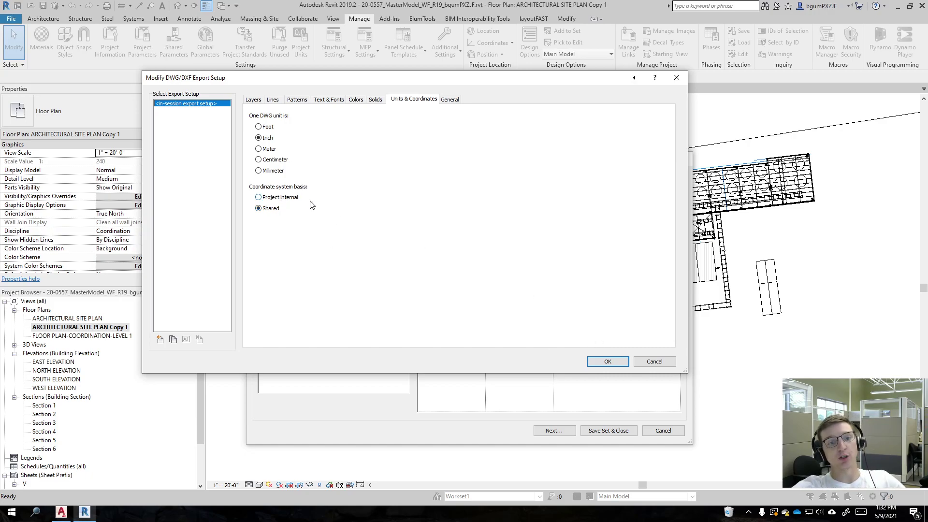
click(672, 364)
click(672, 430)
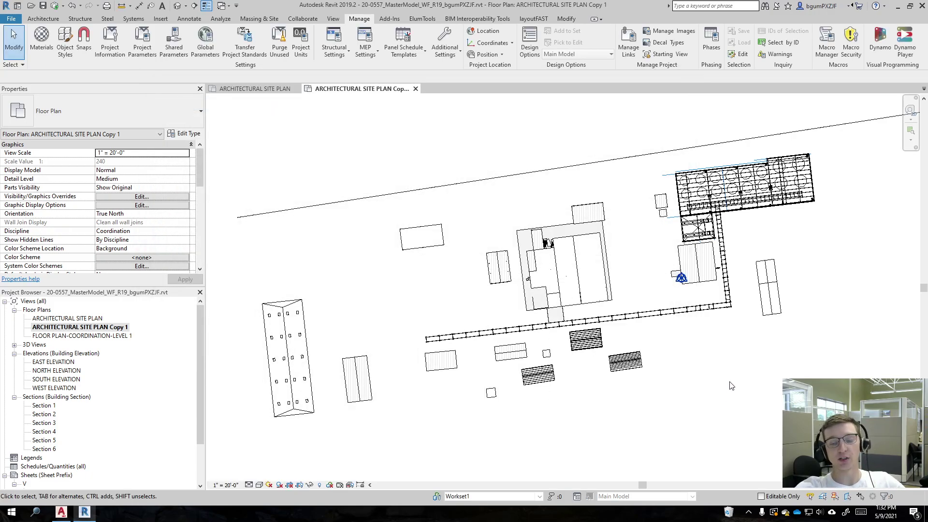
View the original ARCHITECTURAL SITE PLAN and return to its Copy 1 view.
scroll(739, 397, down, 2)
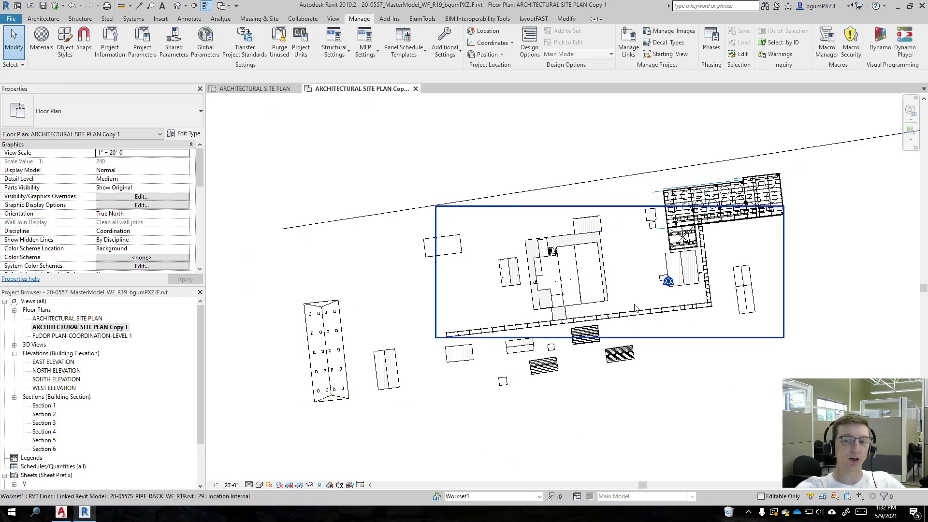
scroll(675, 299, up, 4)
right_click(698, 276)
click(279, 94)
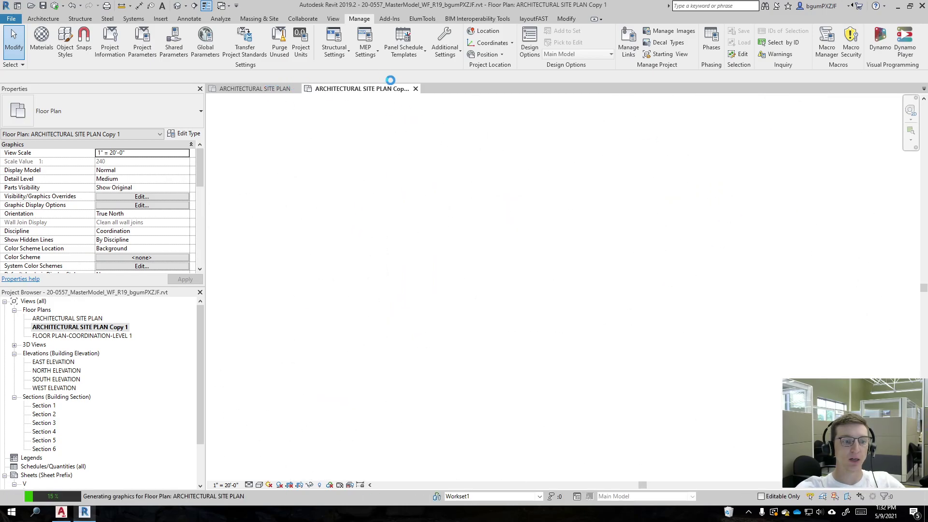
click(357, 89)
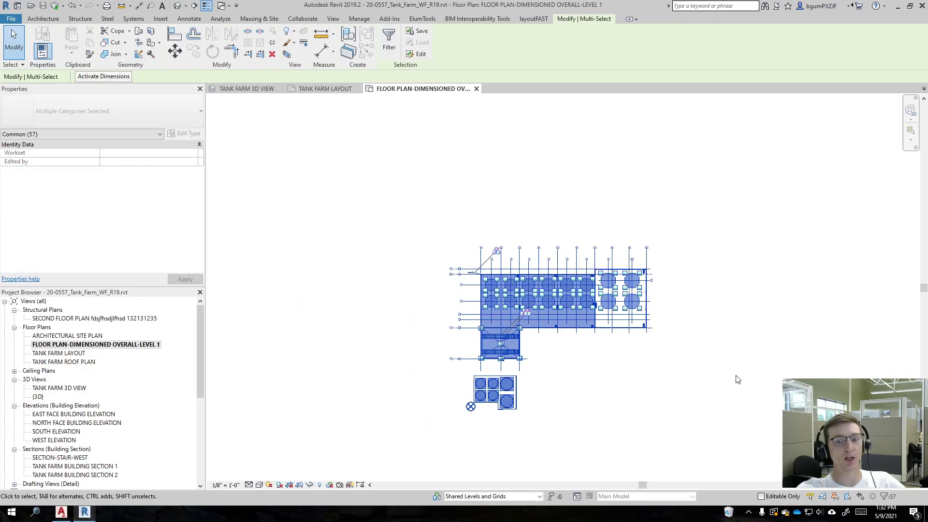
Inspect the EXISTING_TANK_FARM link's shared site setting in the tank farm model's dimensioned overall Level 1 plan.
click(626, 392)
mouse_move(626, 413)
middle_down()
mouse_move(608, 386)
mouse_move(585, 376)
middle_up()
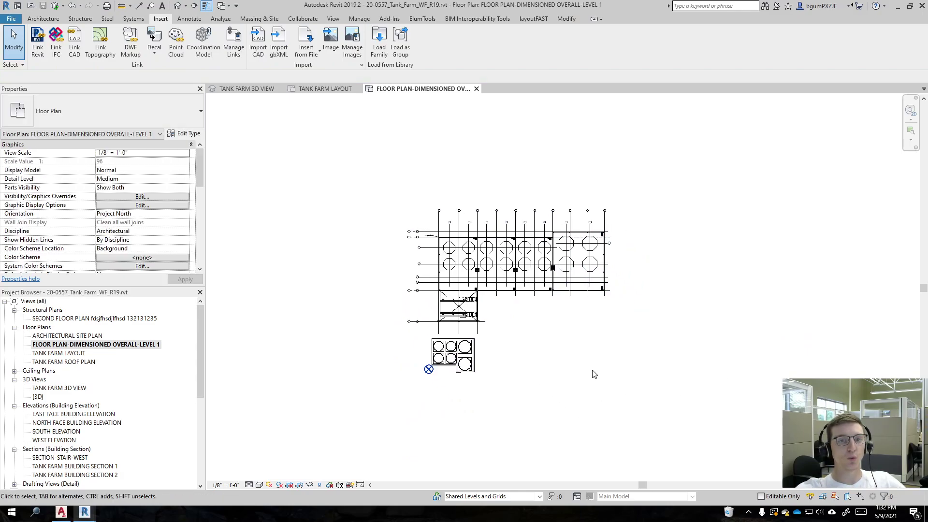
scroll(502, 376, up, 1)
click(466, 359)
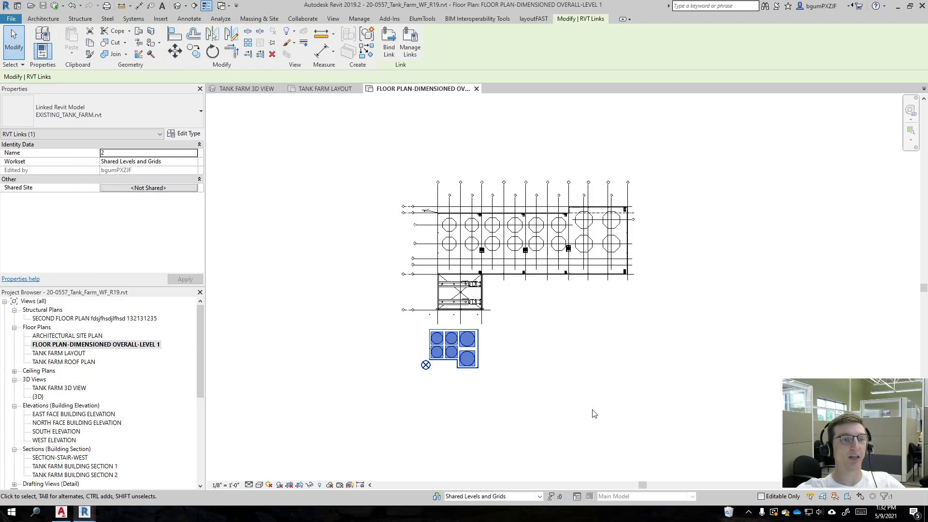
click(562, 402)
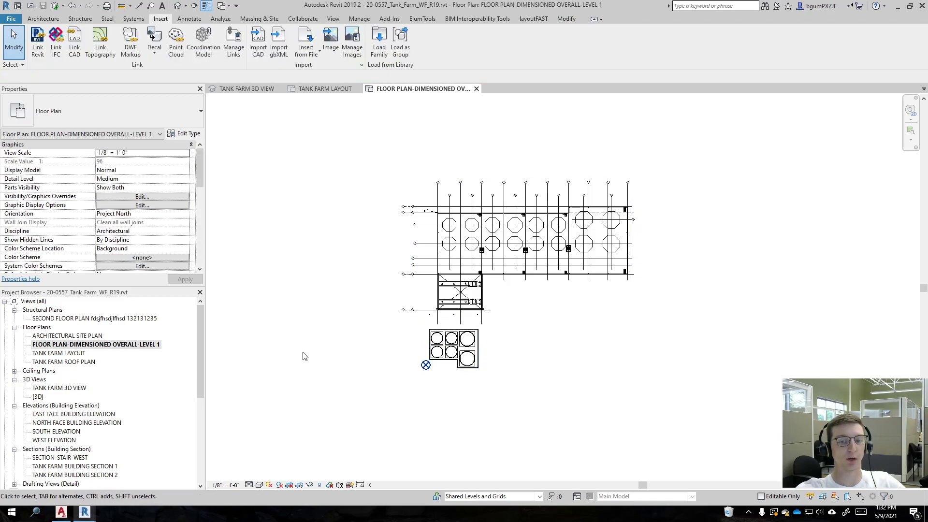
Place the project base point on the lower-left corner of the linked existing tank farm.
scroll(402, 371, up, 6)
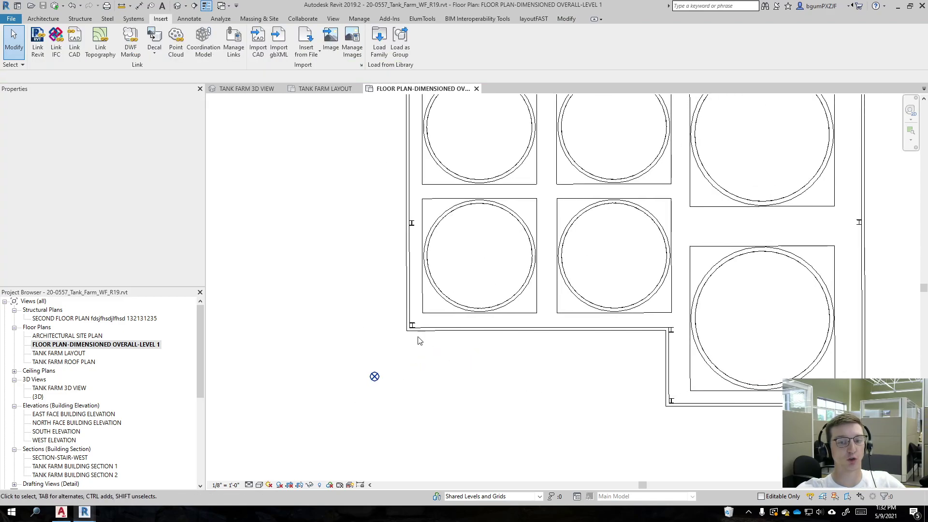
scroll(415, 342, down, 2)
scroll(414, 343, down, 3)
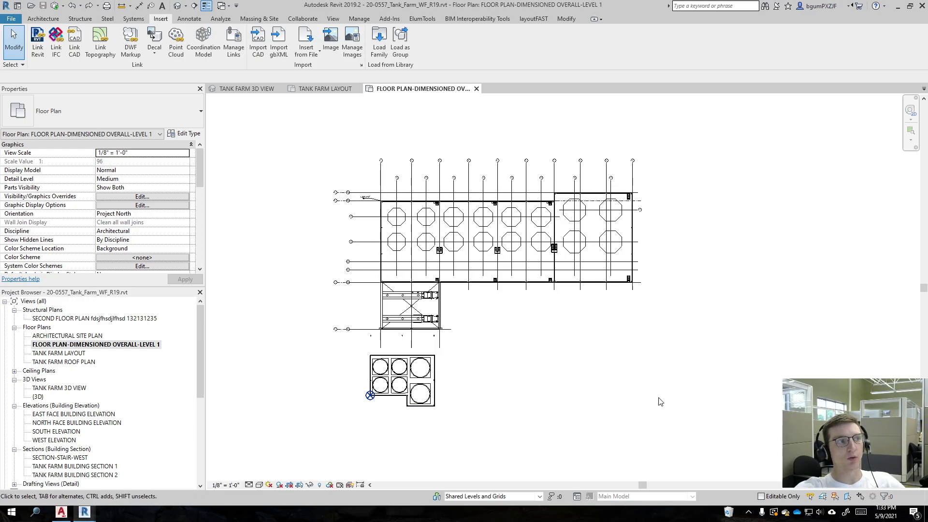
scroll(378, 408, up, 4)
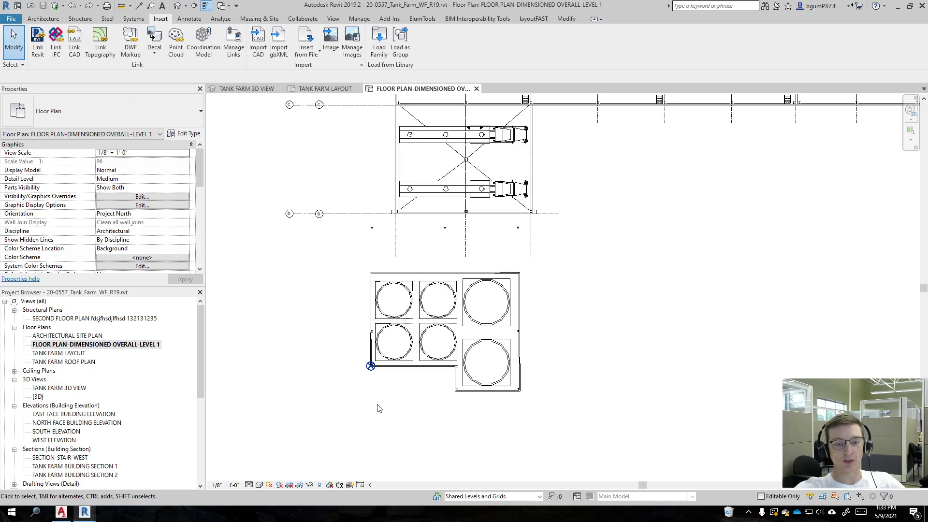
Move the project base point to its startup location and clear the selection.
click(370, 366)
scroll(407, 408, up, 3)
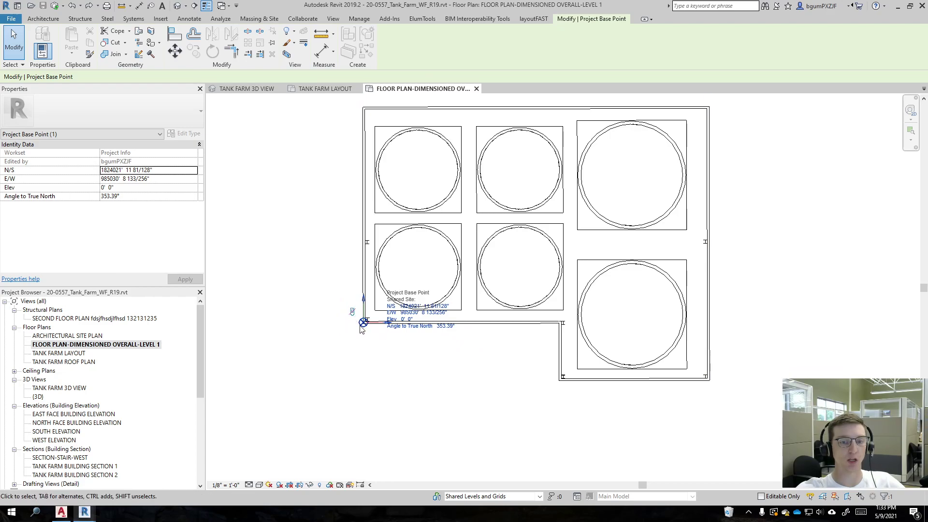
right_click(363, 324)
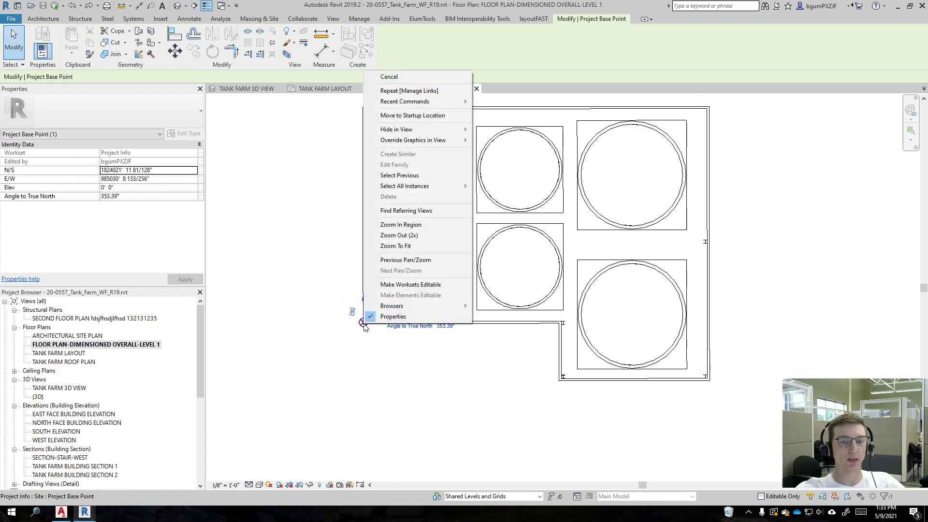
click(412, 116)
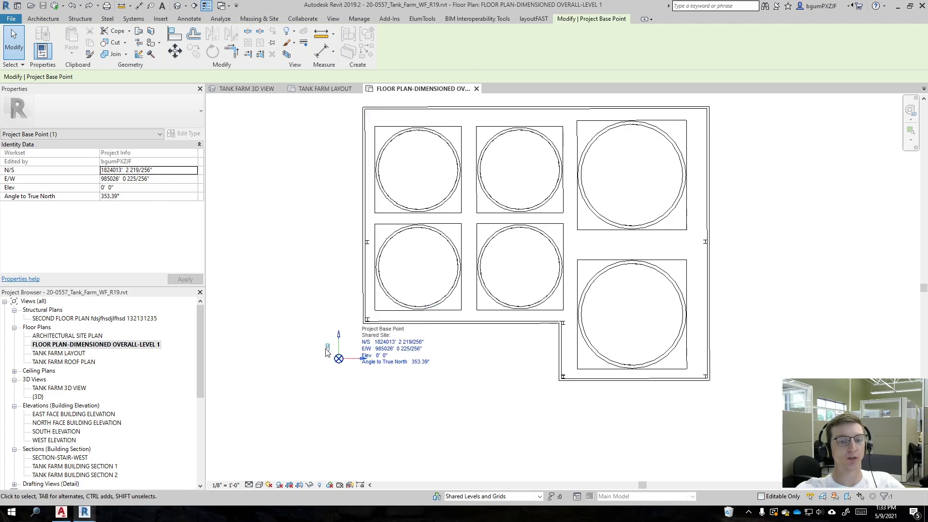
click(473, 420)
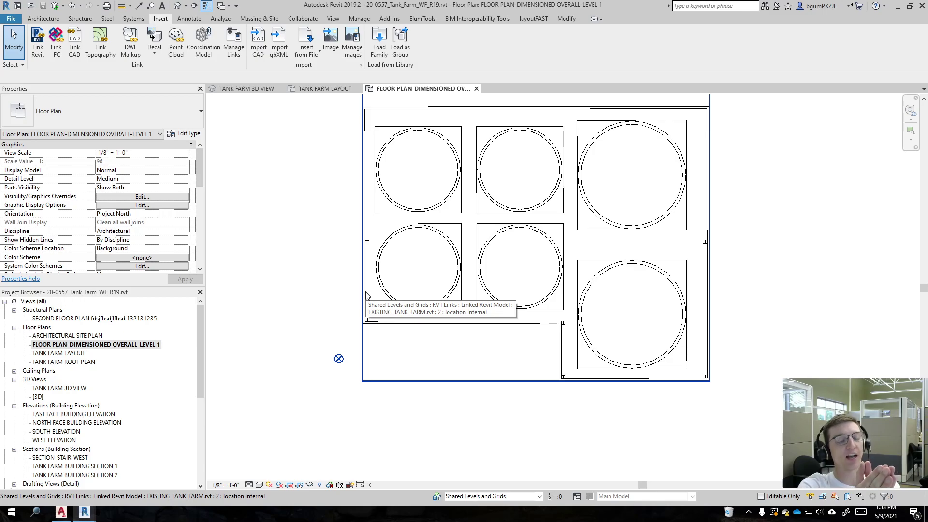
scroll(556, 295, down, 8)
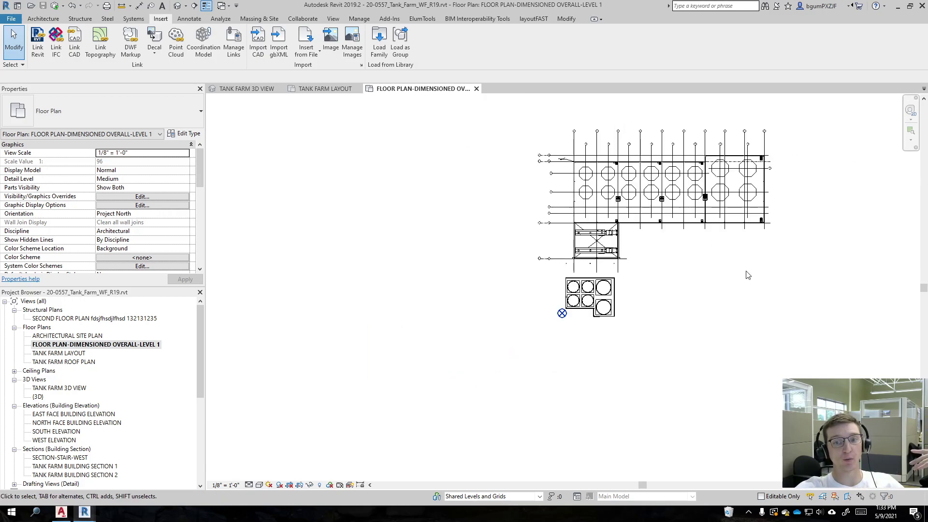
Inspect the project base point's shared site coordinates beside the linked existing tank farm.
middle_drag(725, 271, 622, 330)
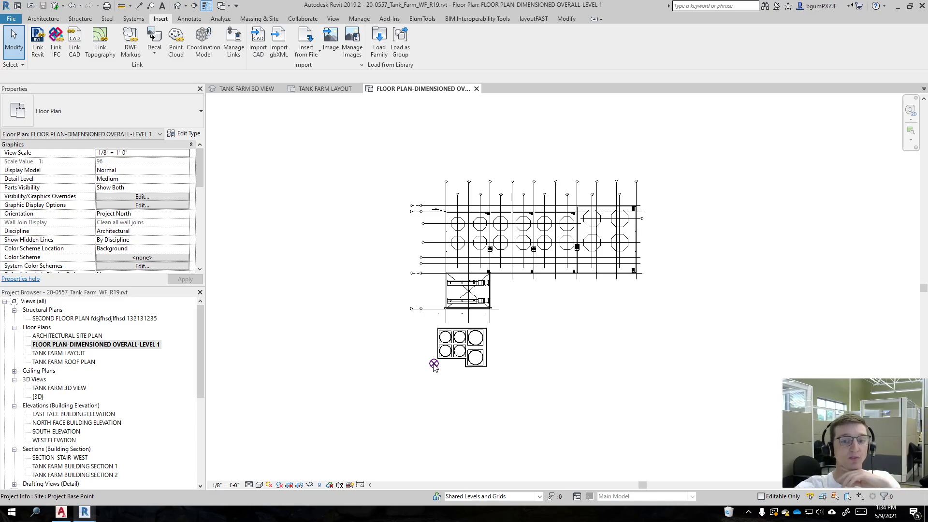
scroll(543, 271, up, 1)
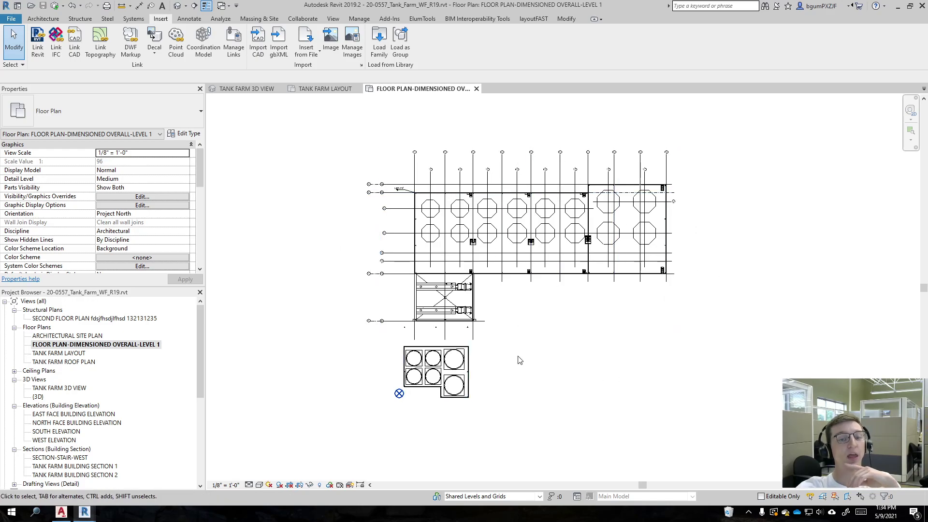
scroll(411, 393, up, 10)
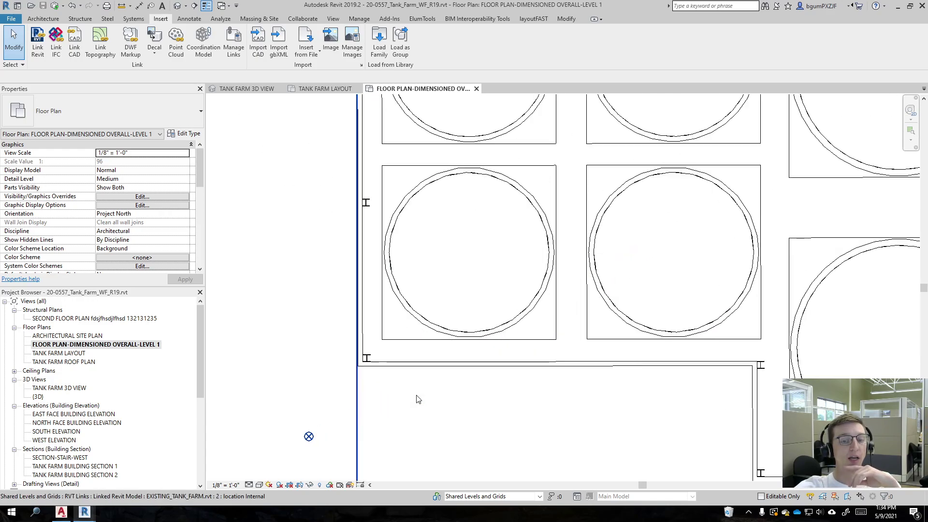
click(334, 372)
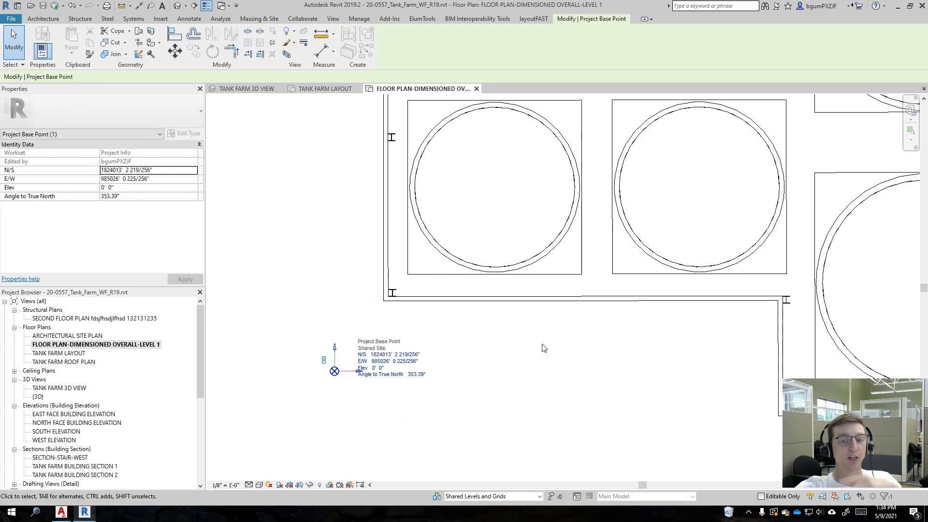
Set the EXISTING_TANK_FARM link to not share the site of the selected instance, and clear the selection.
scroll(544, 344, down, 4)
click(663, 292)
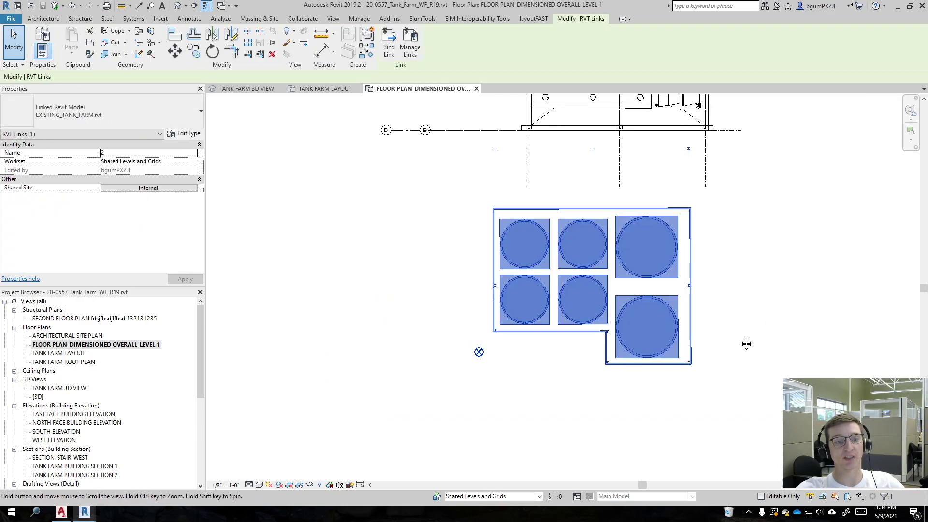
middle_drag(753, 342, 550, 332)
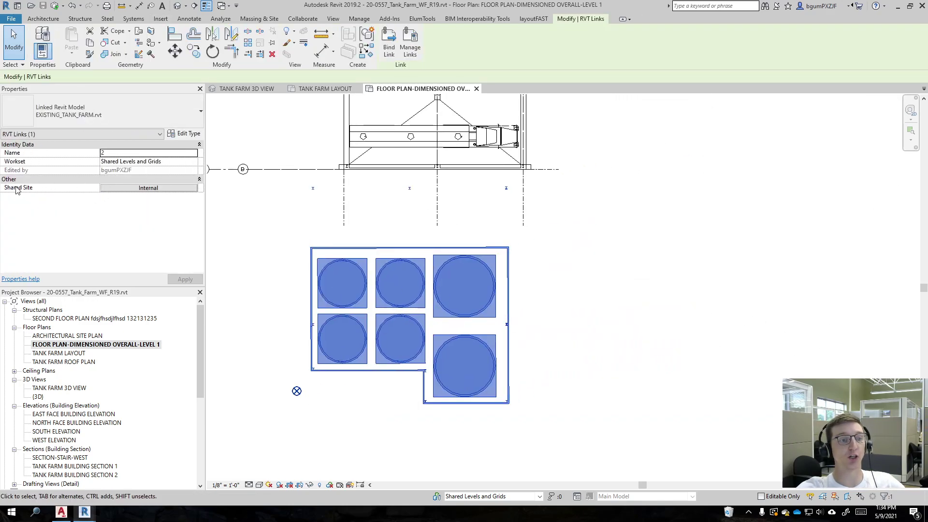
click(135, 189)
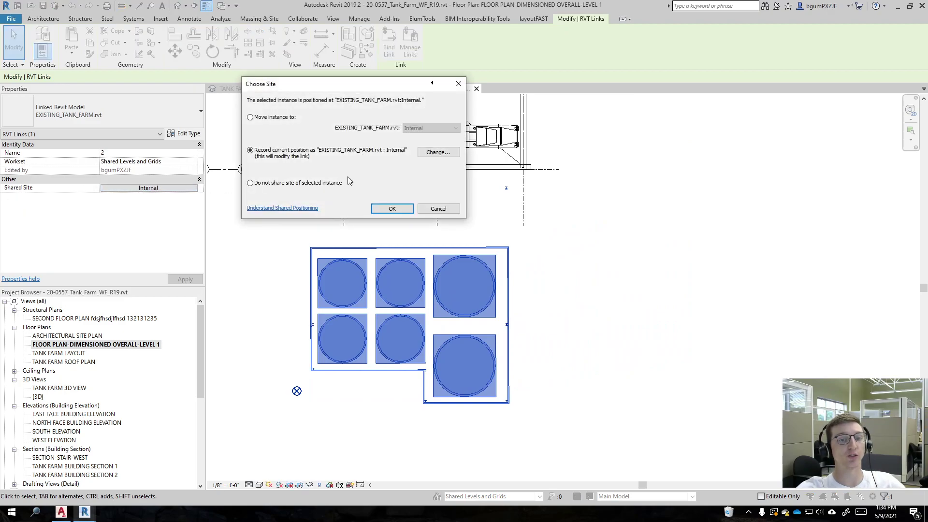
click(317, 187)
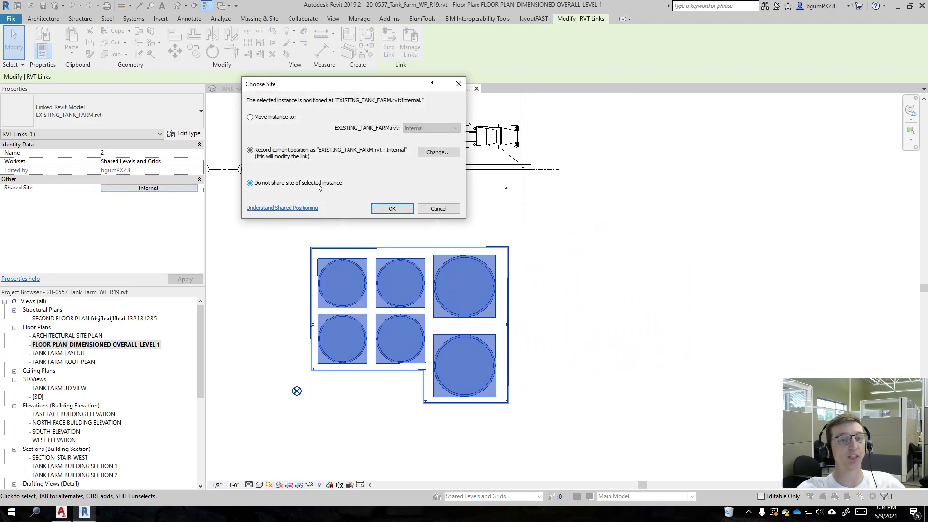
click(393, 209)
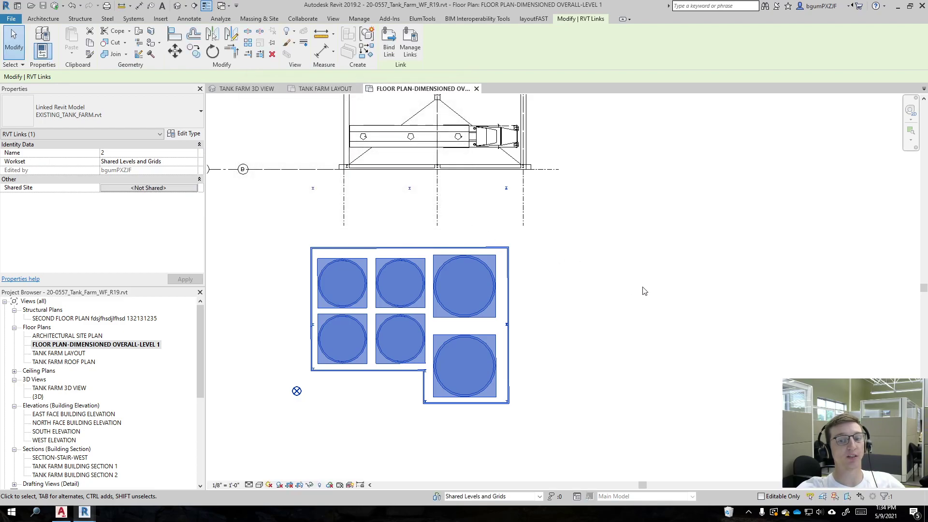
click(642, 290)
Move all plan elements except the project base point so the existing tank farm's lower-left corner lands on that point.
scroll(643, 288, down, 4)
middle_drag(513, 326, 348, 414)
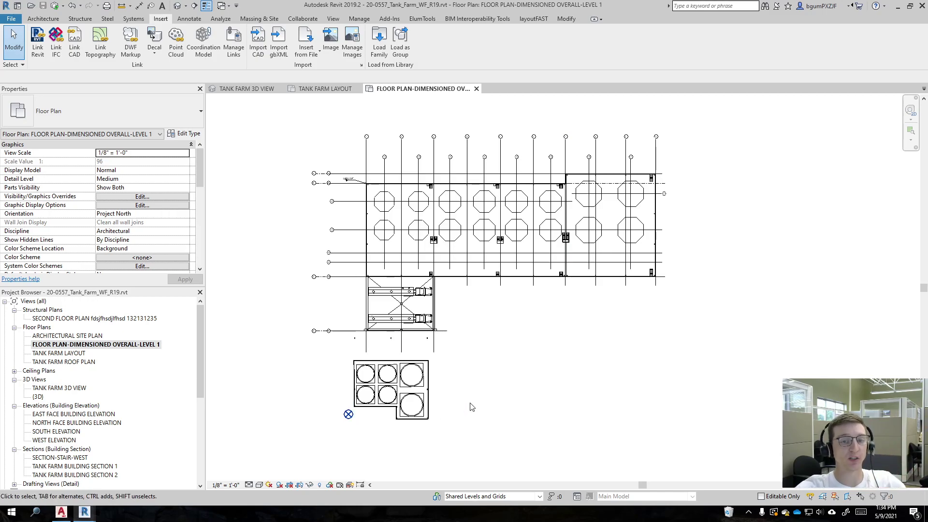
scroll(408, 394, down, 2)
drag(300, 157, 755, 468)
click(885, 496)
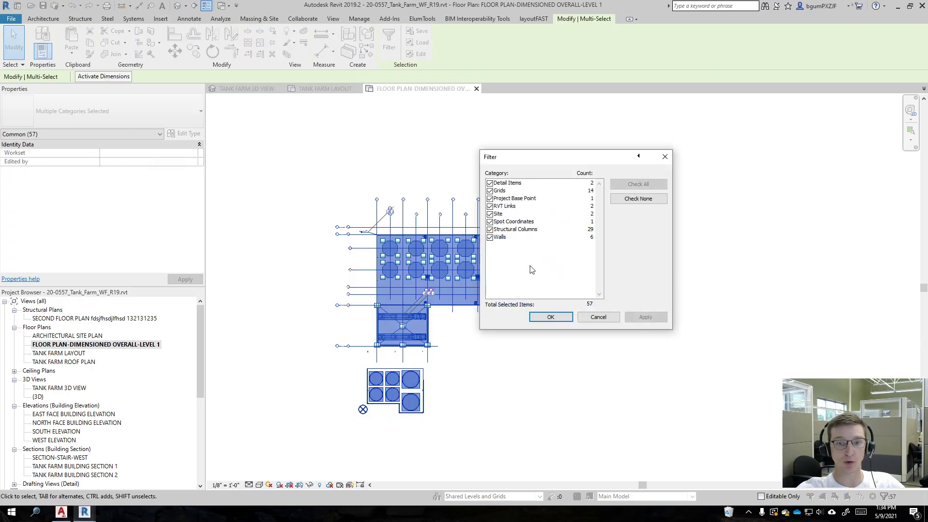
click(506, 199)
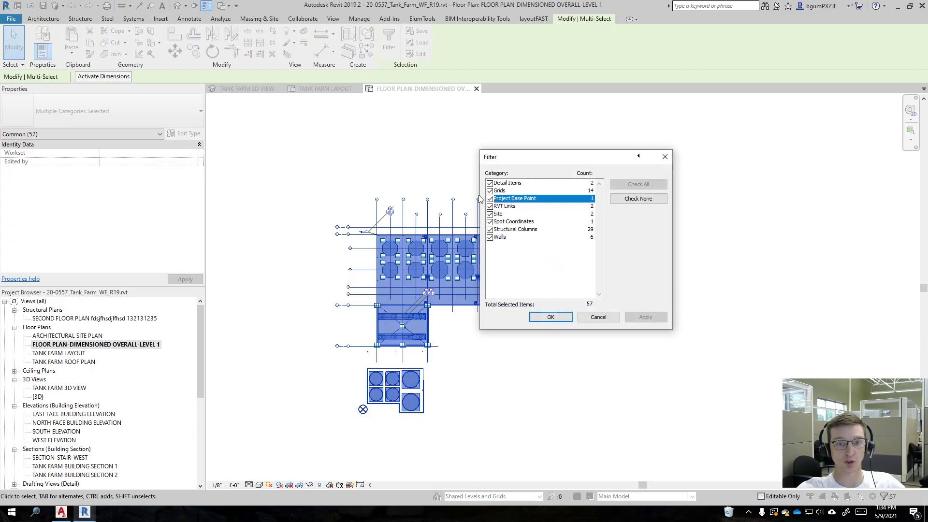
click(489, 199)
click(551, 318)
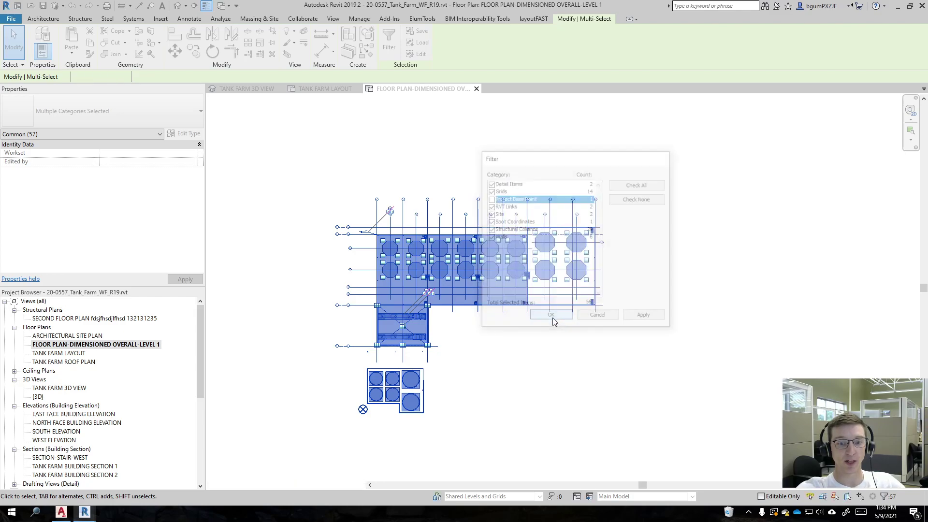
click(175, 50)
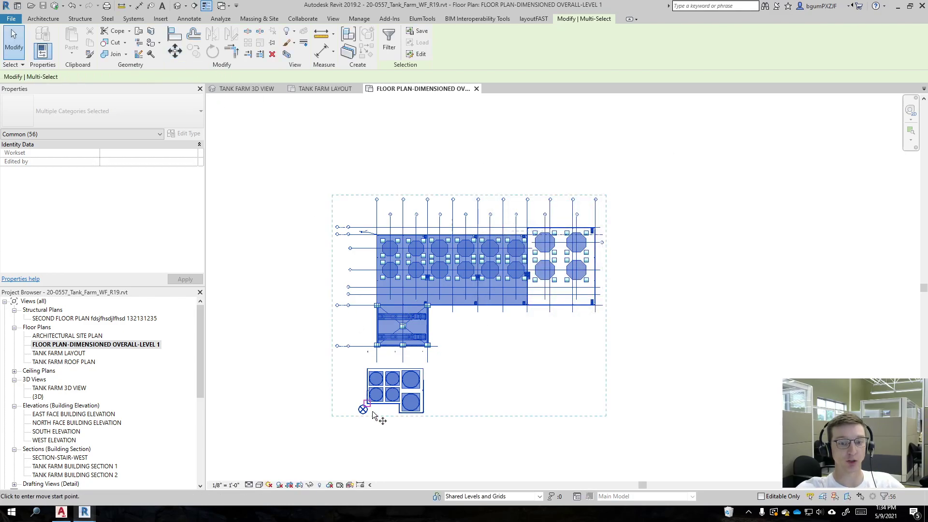
scroll(372, 414, up, 5)
scroll(541, 360, up, 6)
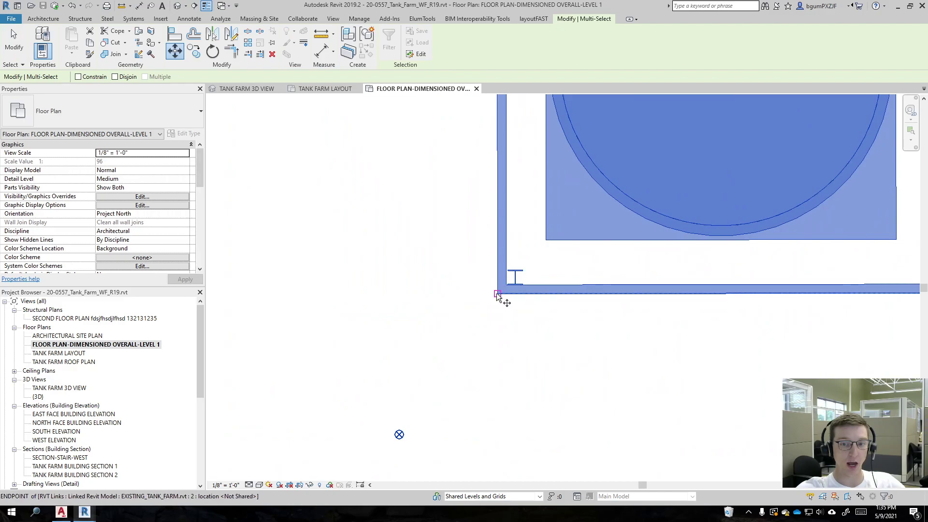
click(498, 293)
click(399, 438)
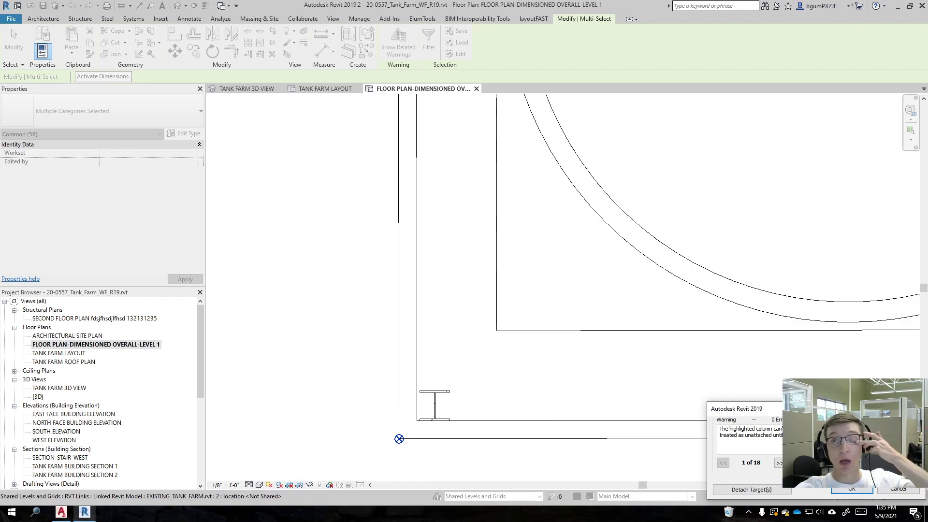
scroll(515, 179, down, 6)
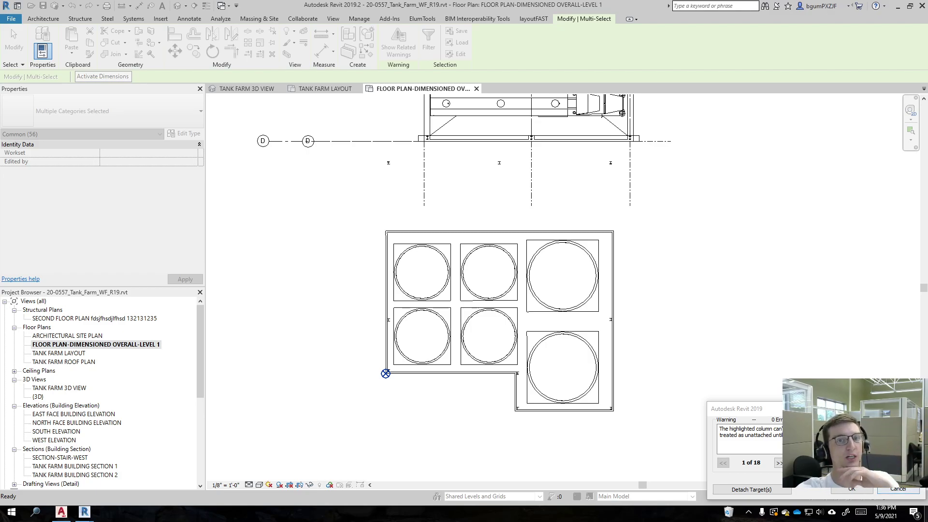
click(357, 18)
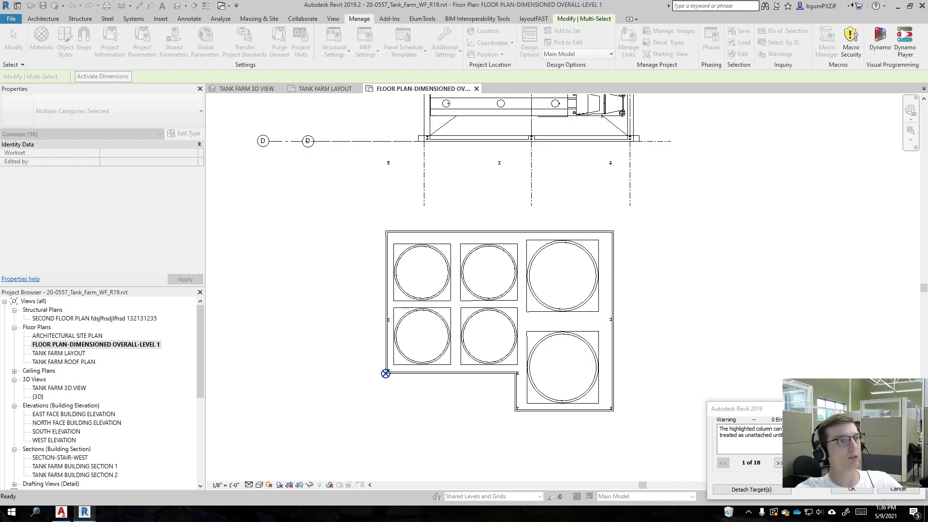
key(Escape)
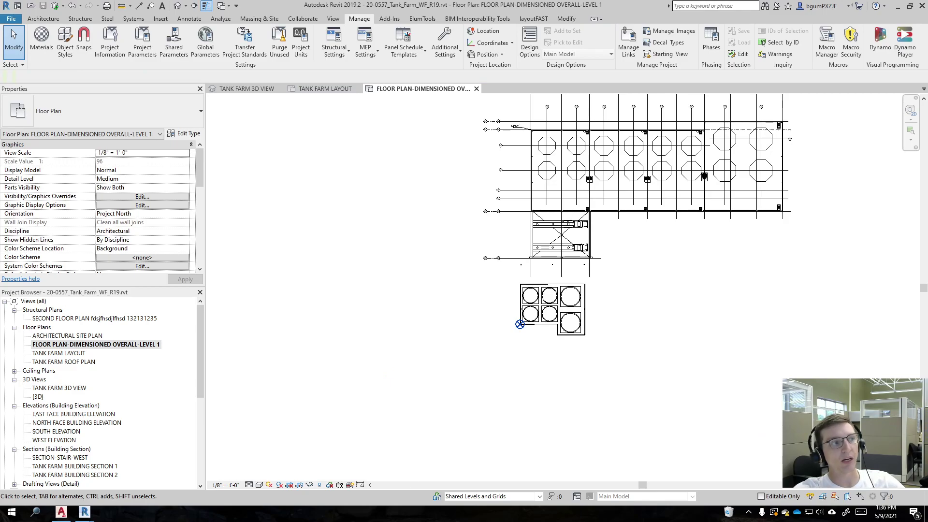
mouse_move(691, 329)
middle_down()
mouse_move(620, 376)
mouse_move(614, 353)
middle_up()
scroll(614, 353, down, 1)
scroll(564, 368, down, 1)
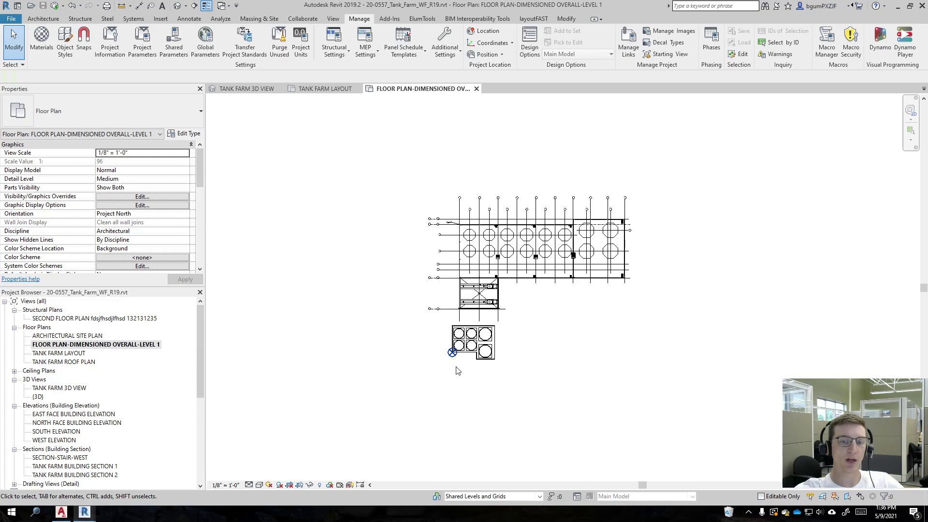
key(s)
key(e)
click(549, 395)
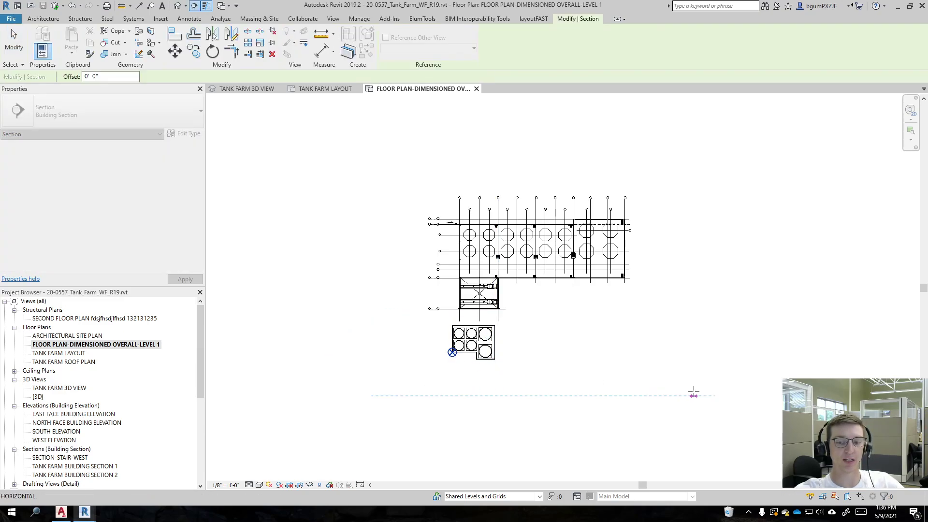
key(Escape)
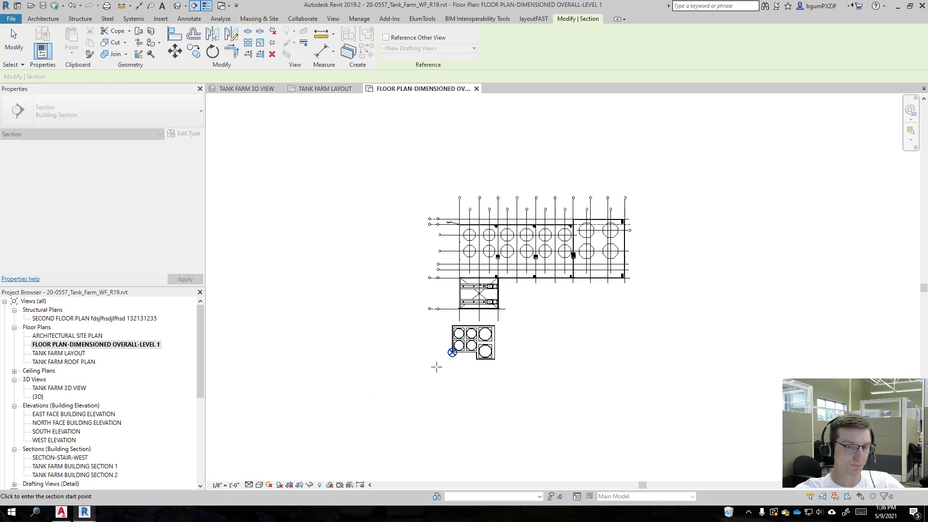
Turn on visibility of the Sections annotation category in the dimensioned overall Level 1 floor plan.
key(v)
key(v)
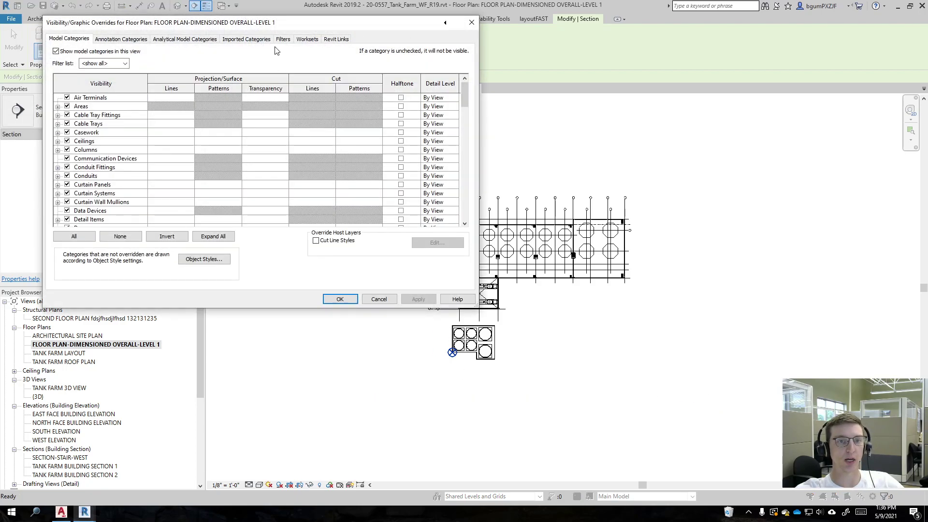
click(301, 193)
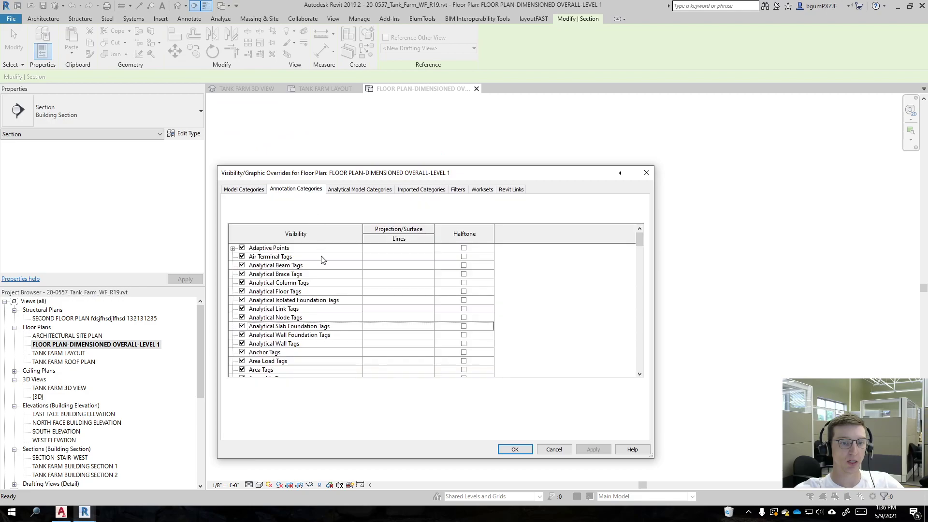
click(292, 309)
key(s)
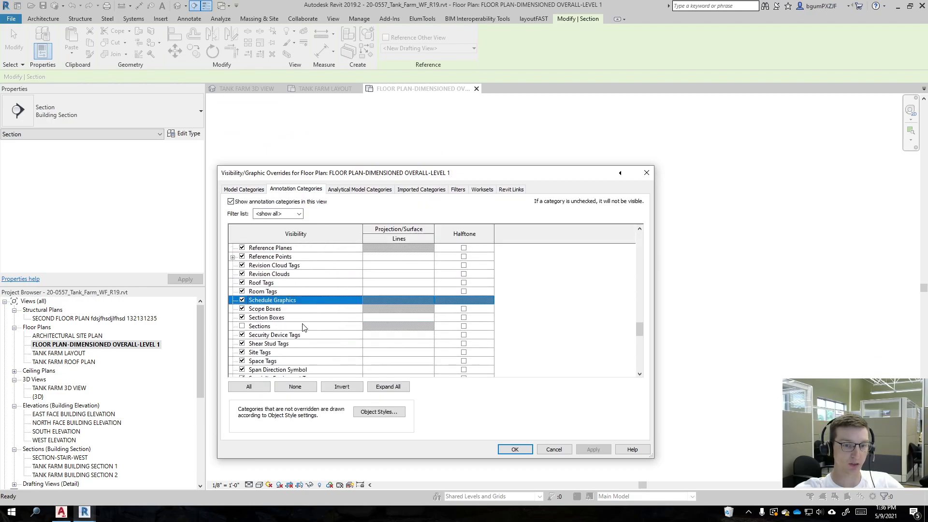
click(240, 327)
click(242, 326)
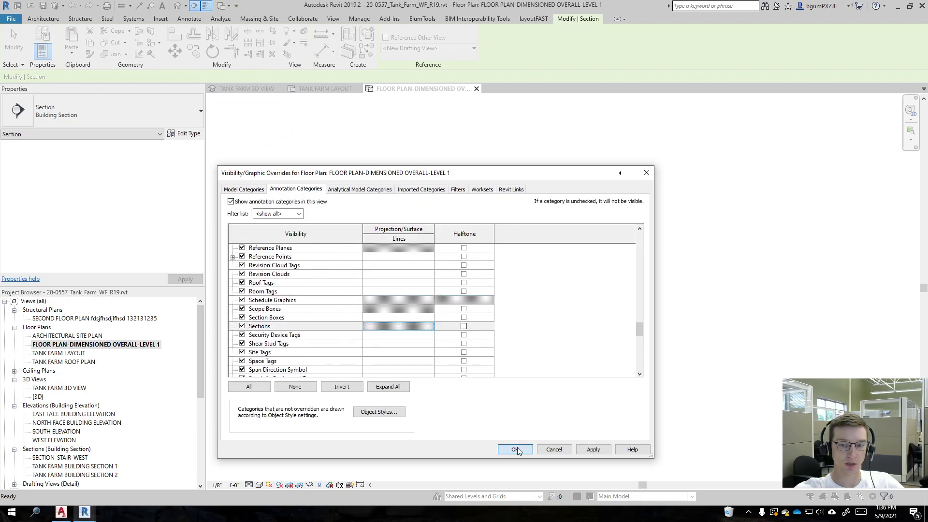
click(515, 450)
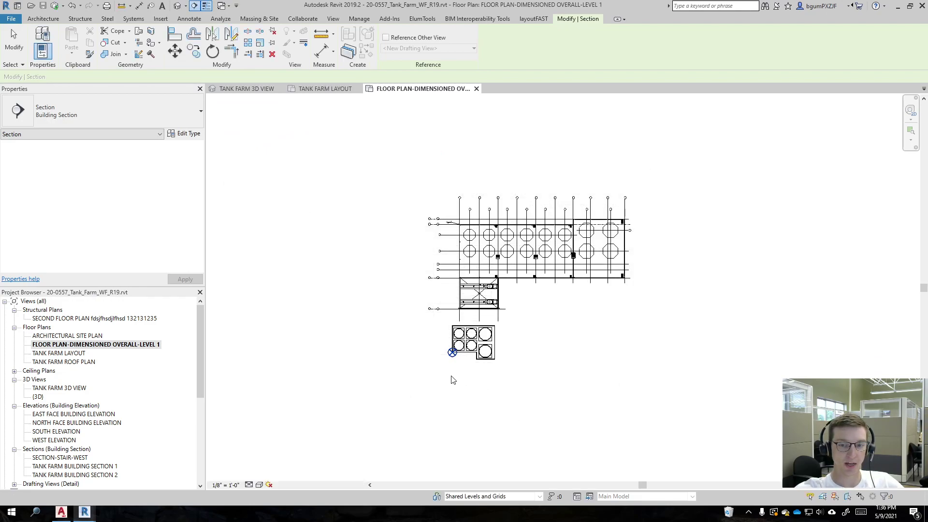
Draw a horizontal building section below the existing tank farm and extend its view depth past the upper building.
click(403, 386)
click(687, 385)
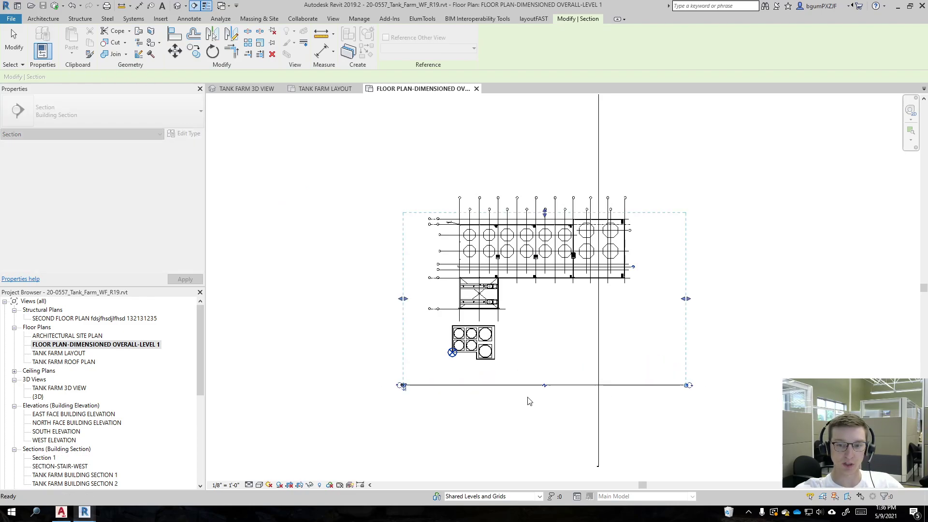
key(Escape)
drag(545, 213, 545, 145)
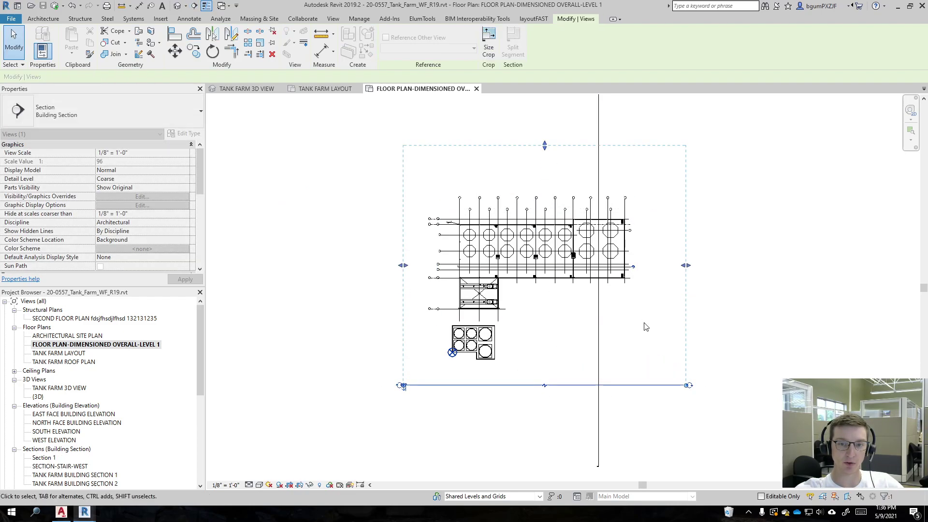
Go to the new section's view and enlarge its crop region well beyond the buildings on all sides.
right_click(521, 133)
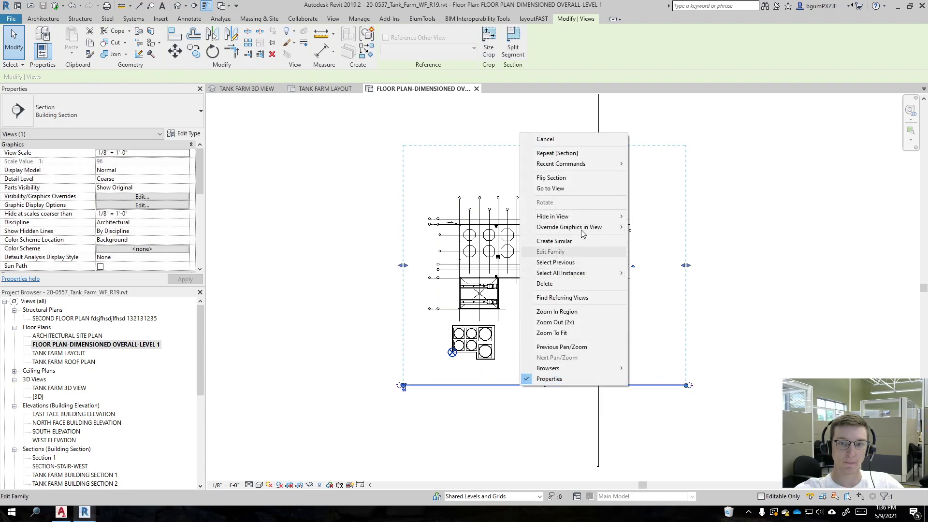
click(552, 189)
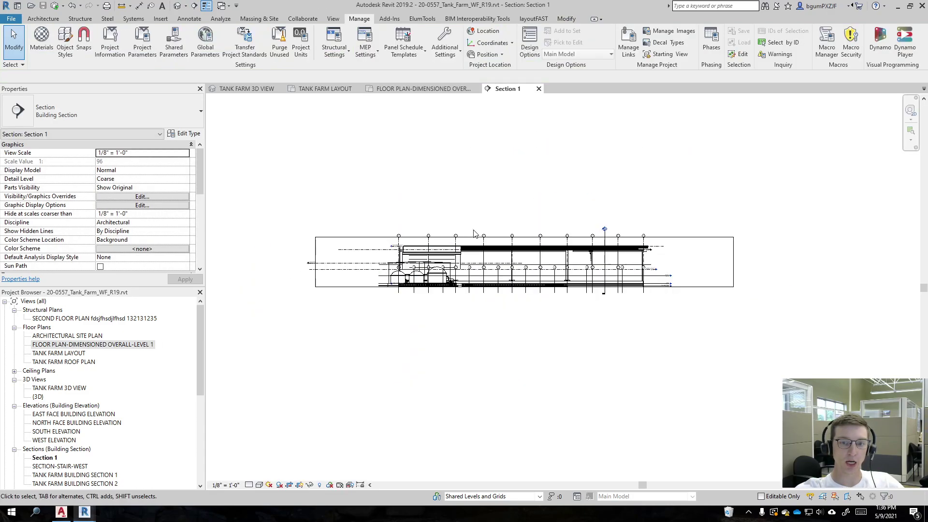
click(475, 237)
drag(522, 185, 522, 185)
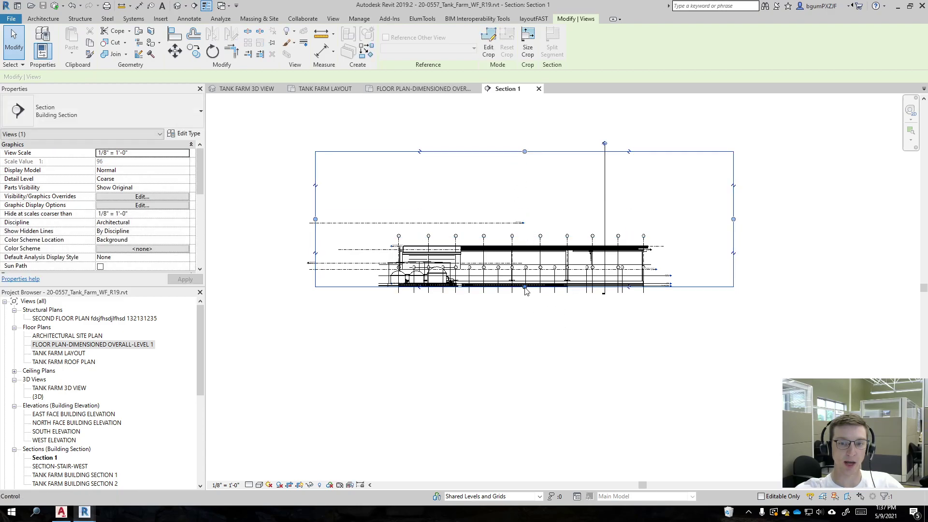
drag(525, 288, 549, 416)
scroll(736, 284, down, 3)
drag(736, 284, 824, 284)
drag(497, 284, 325, 283)
click(683, 393)
middle_drag(739, 373, 693, 387)
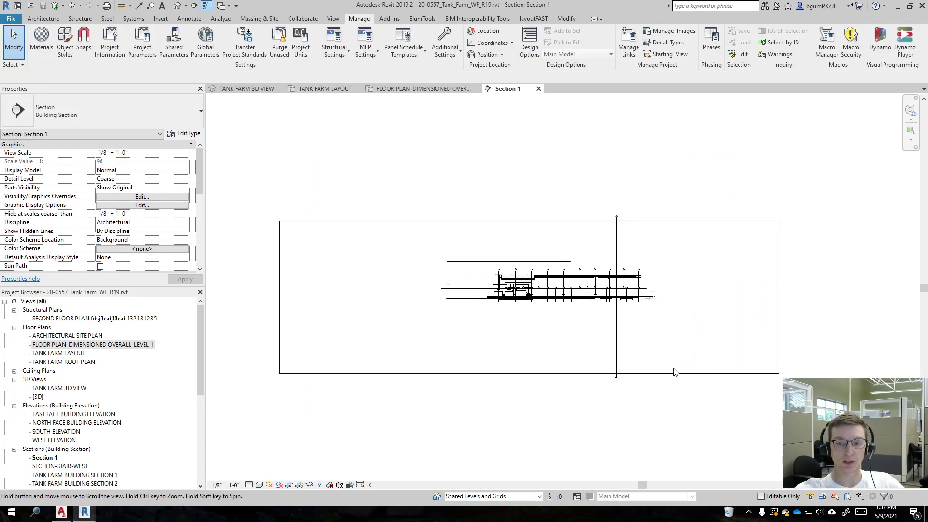
Turn on visibility of the Project Base Point subcategory under Site in the Section 1 view.
key(g)
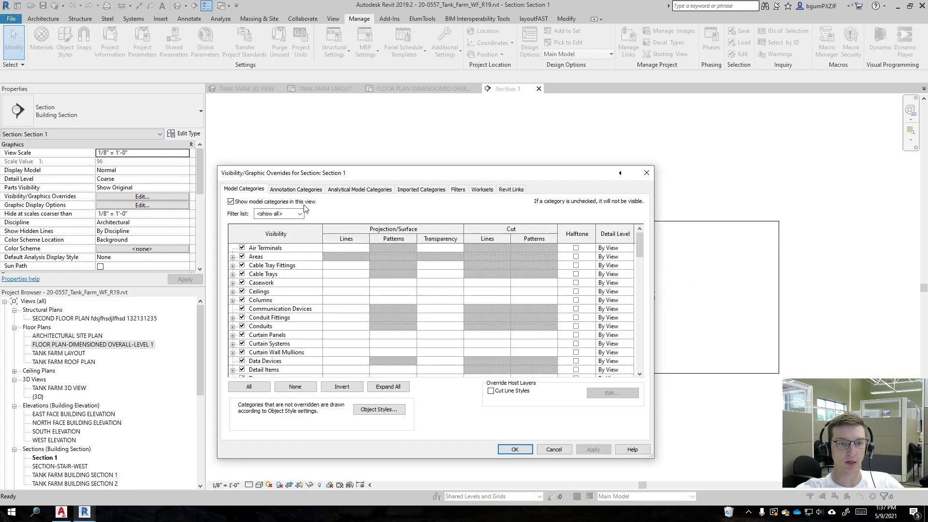
click(296, 189)
click(244, 189)
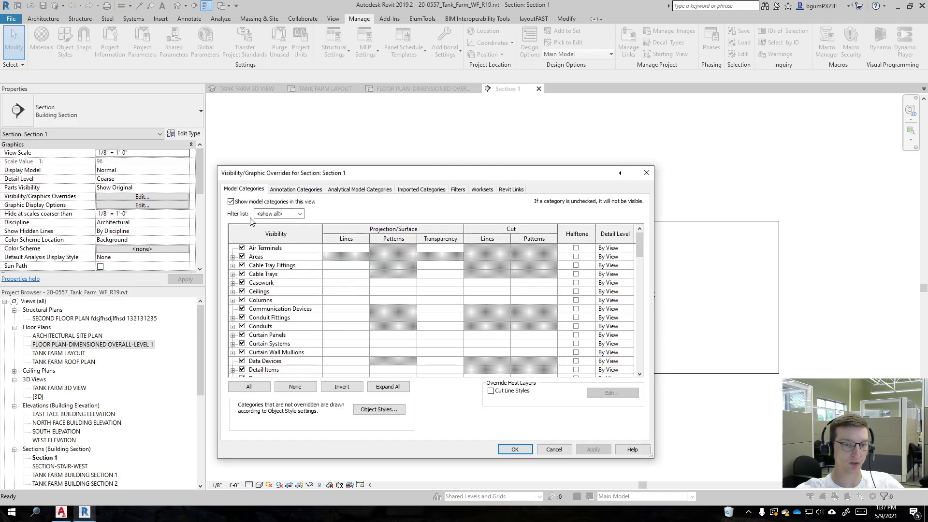
key(s)
scroll(232, 329, down, 2)
click(232, 329)
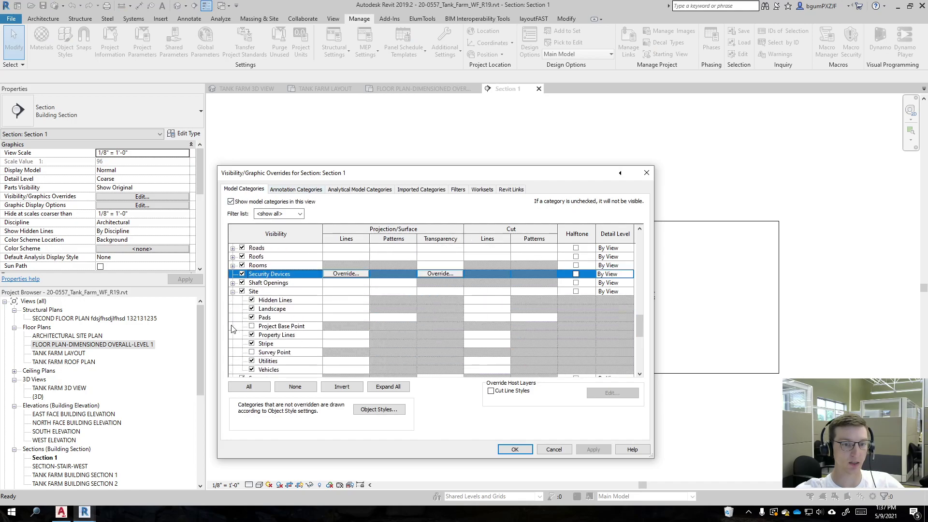
click(252, 326)
click(526, 450)
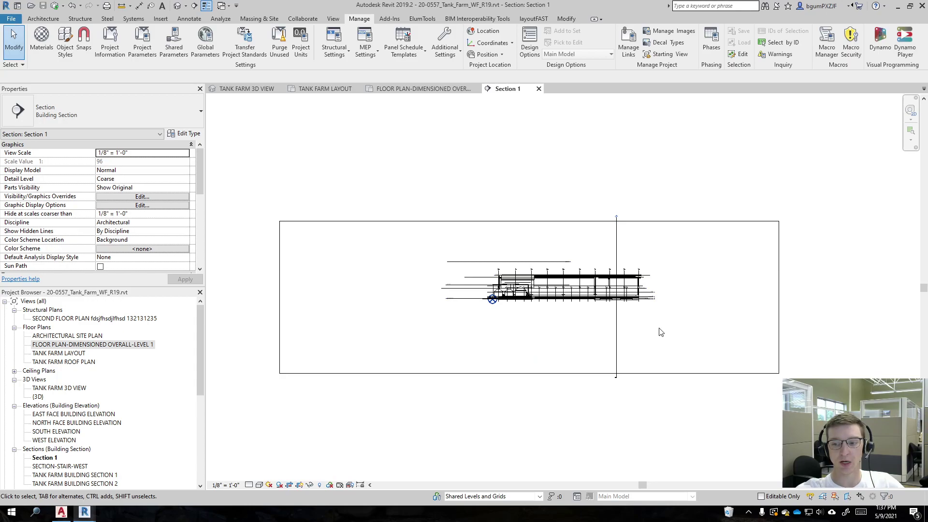
Move all section elements except the project base point vertically so the bottom of the existing tank farm wall is level with that point.
scroll(661, 332, up, 8)
scroll(588, 399, up, 5)
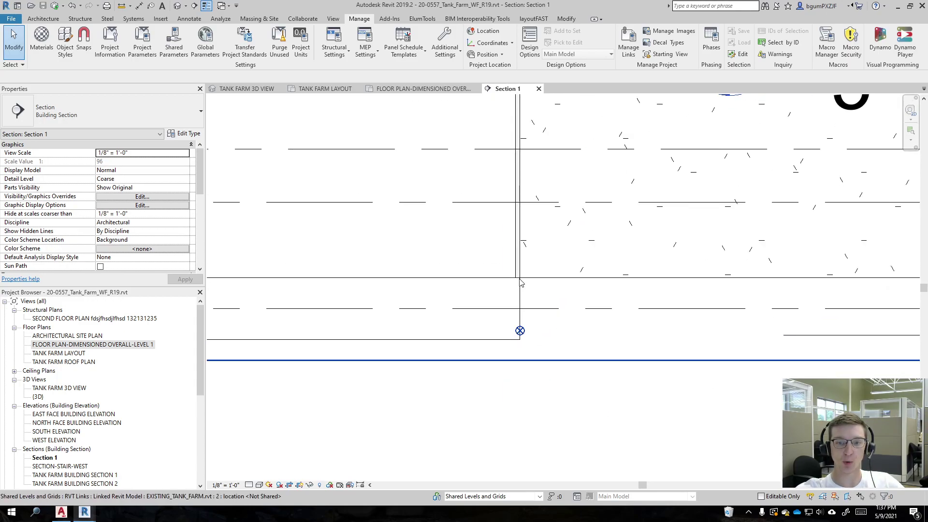
scroll(520, 283, down, 10)
middle_drag(825, 358, 733, 352)
drag(742, 349, 395, 266)
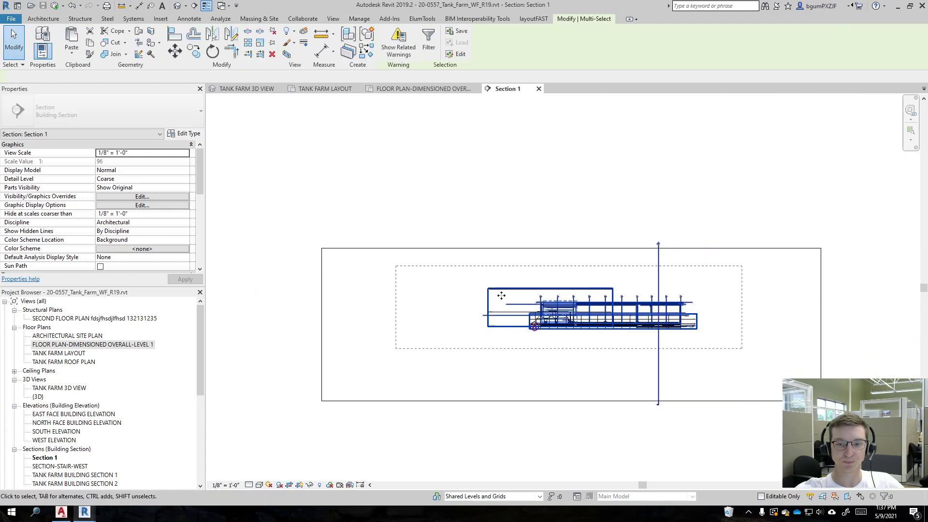
click(884, 496)
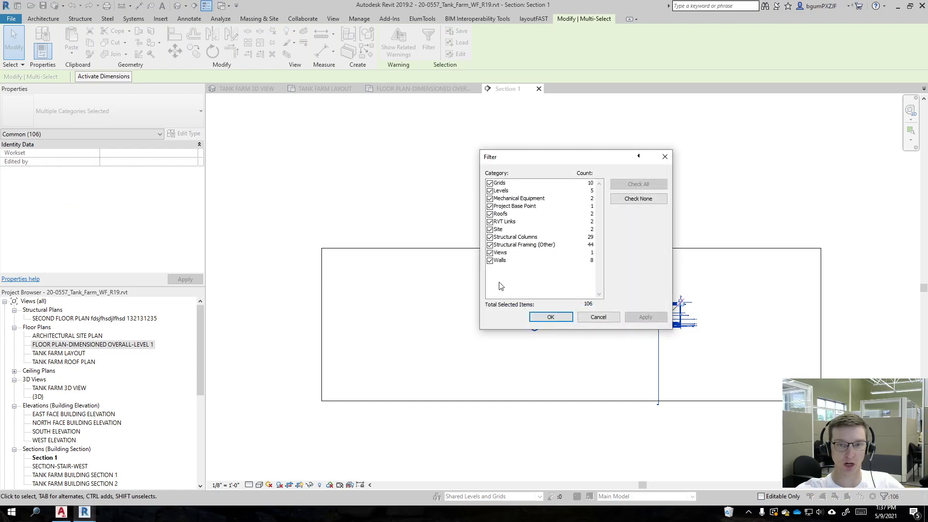
click(490, 206)
click(552, 317)
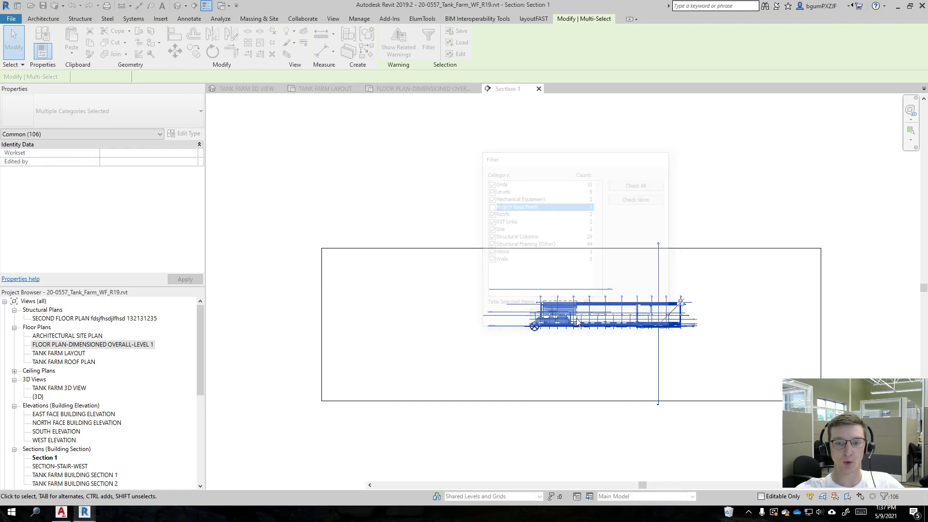
scroll(576, 322, up, 6)
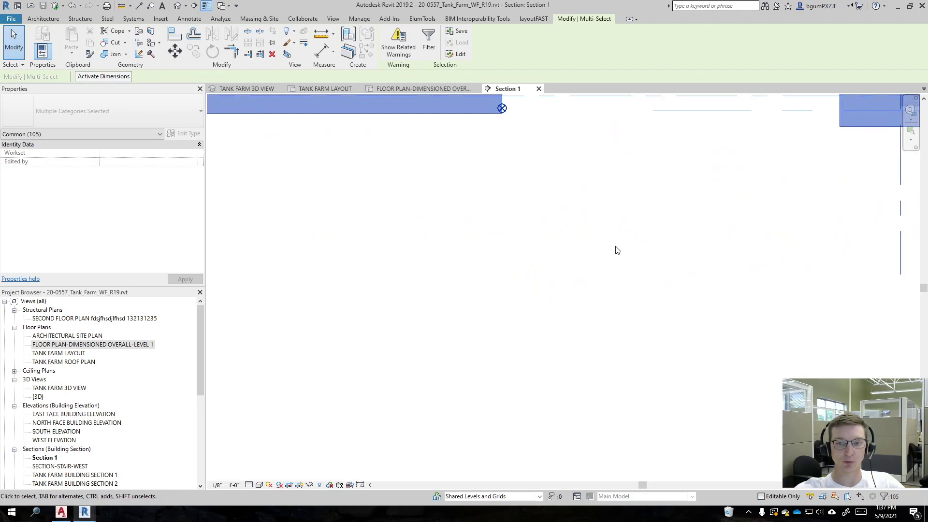
scroll(442, 301, down, 3)
scroll(442, 282, up, 2)
click(175, 51)
scroll(433, 273, up, 2)
click(425, 256)
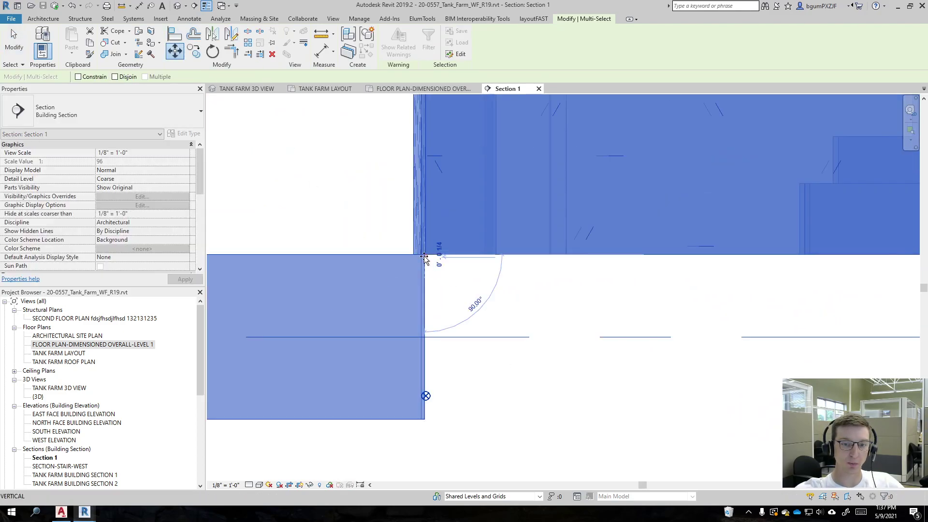
scroll(425, 394, up, 3)
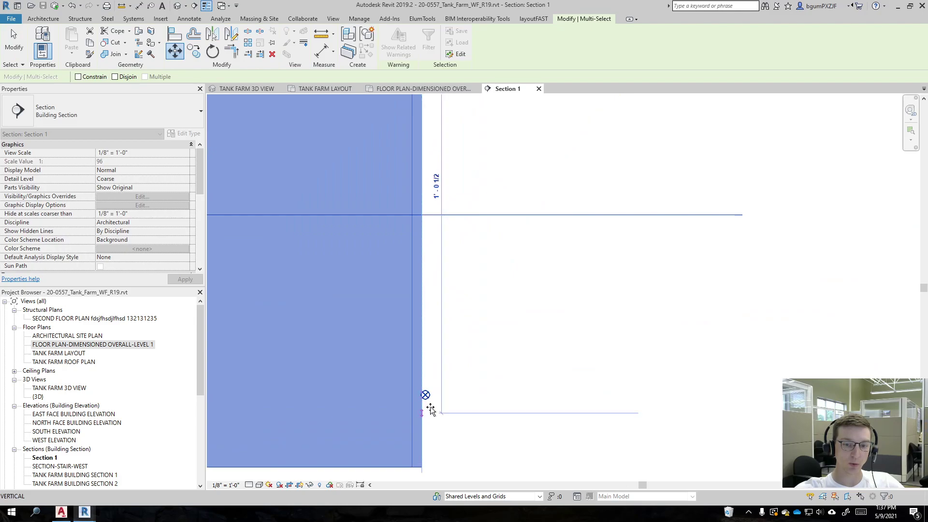
scroll(424, 393, up, 3)
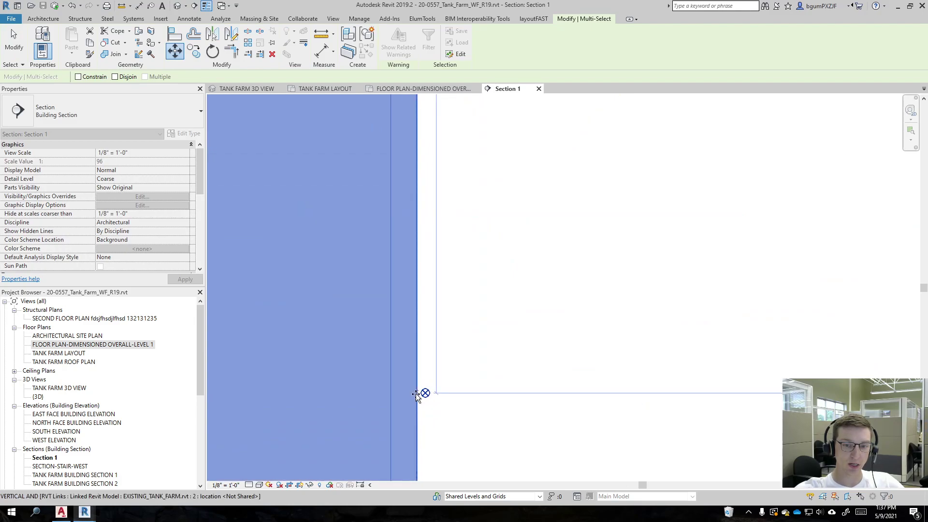
click(425, 393)
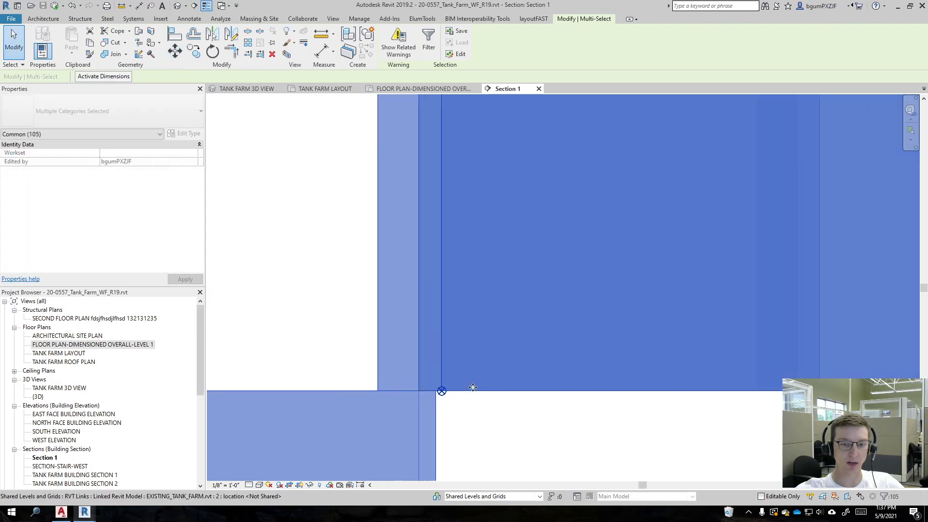
Examine in section how the existing tank farm's bottom corner aligns with the project base point.
scroll(473, 388, down, 10)
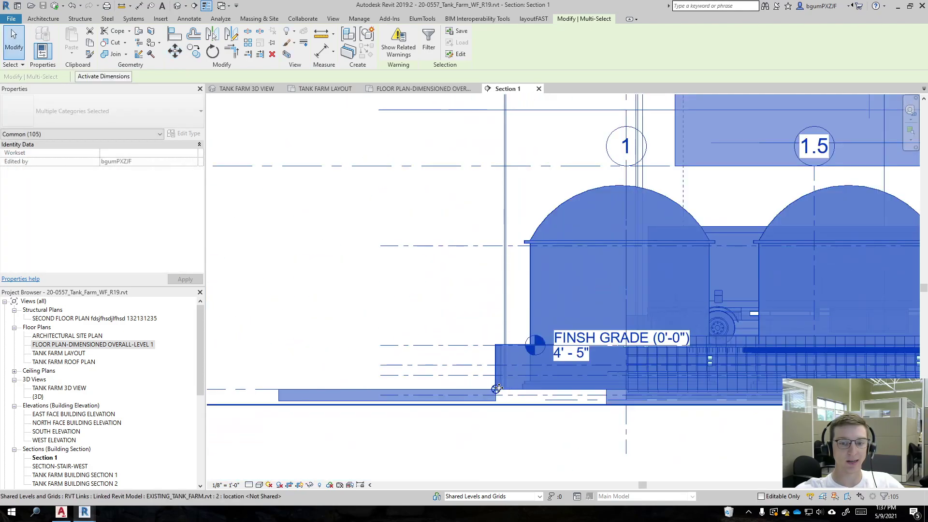
middle_drag(669, 350, 592, 305)
scroll(372, 254, up, 5)
scroll(416, 290, up, 8)
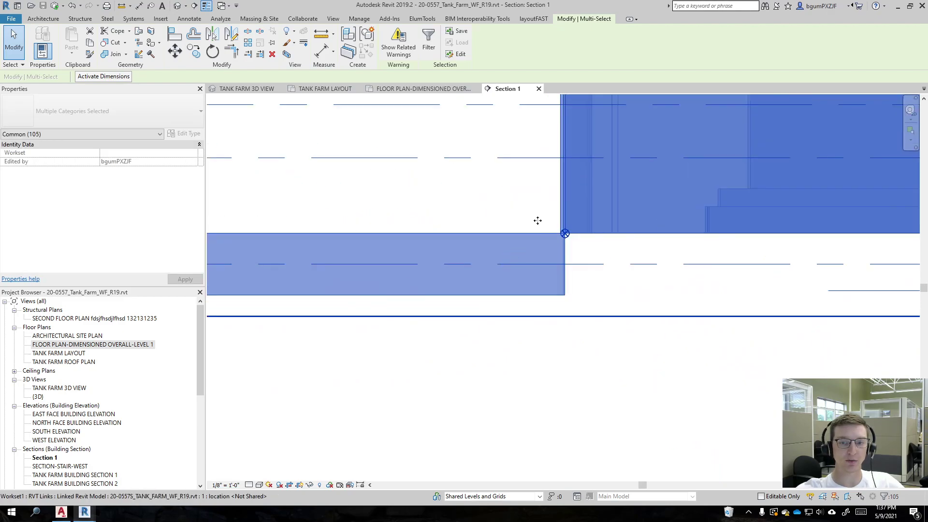
middle_drag(571, 350, 525, 435)
key(m)
key(v)
middle_drag(417, 273, 428, 297)
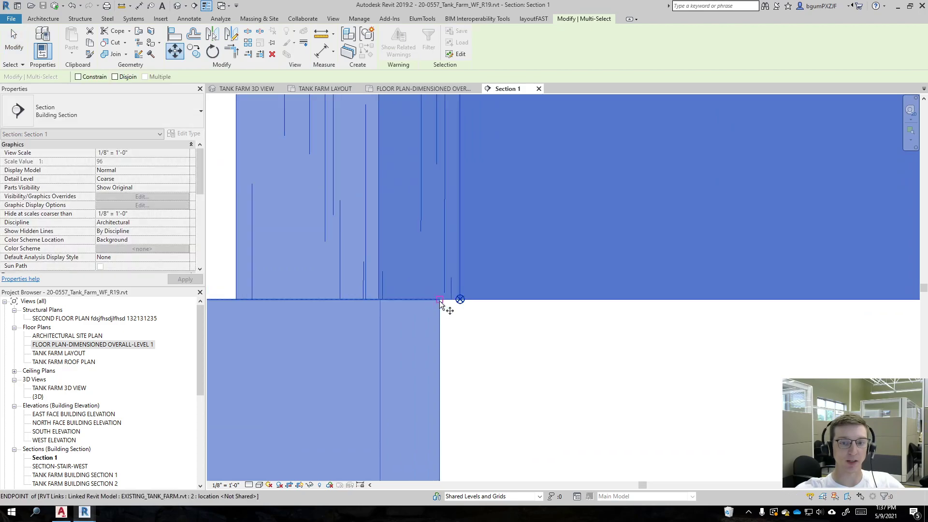
Check the tank farm's lower-left corner against the project base point in the dimensioned overall Level 1 floor plan.
click(410, 89)
scroll(459, 356, up, 8)
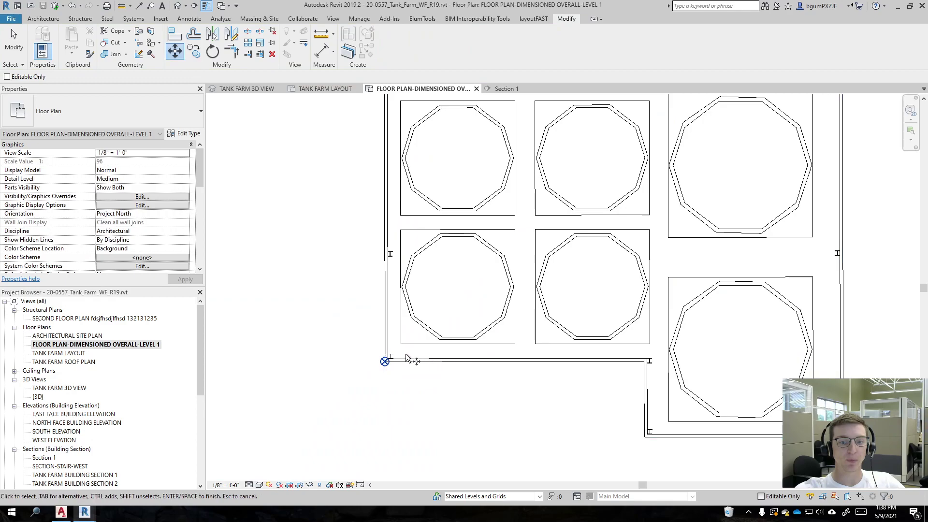
key(m)
key(v)
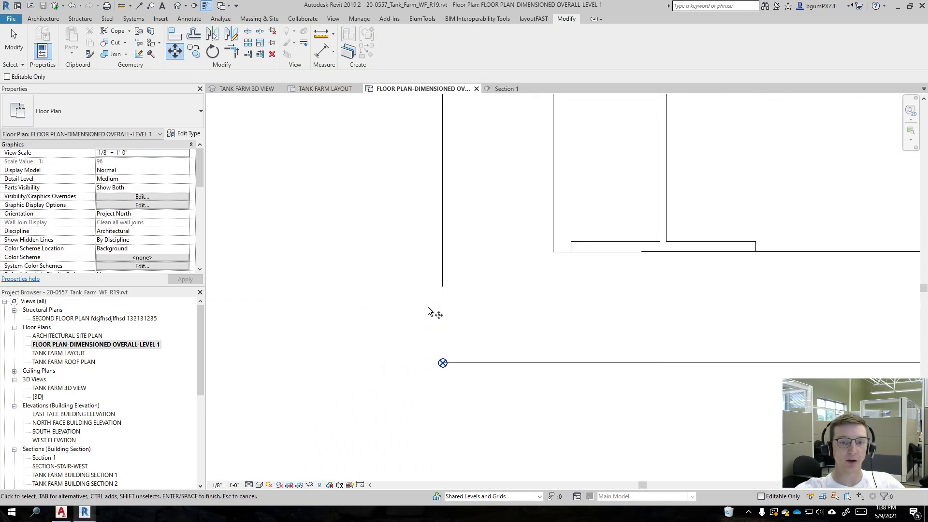
middle_drag(436, 311, 433, 271)
key(Escape)
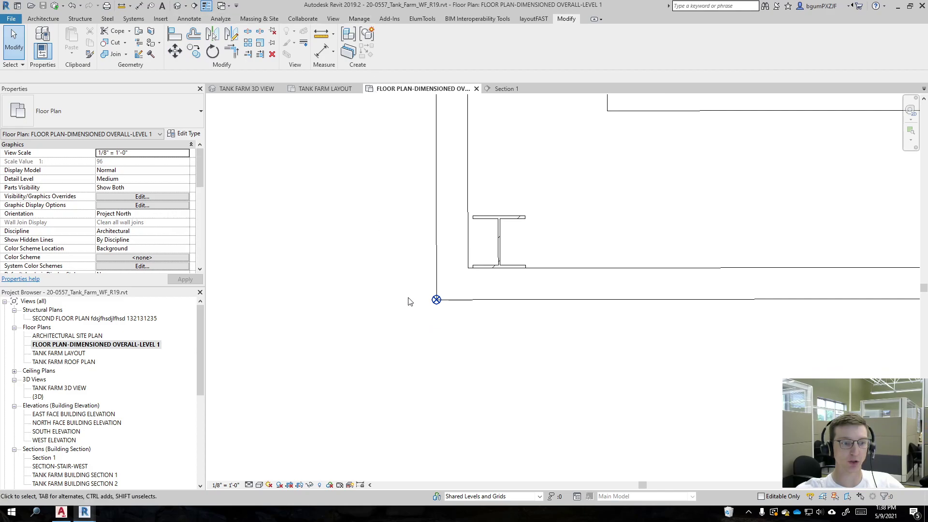
Open the TANK FARM 3D VIEW and look closely at the existing tank farm's outer wall corner near the small slab.
double_click(65, 388)
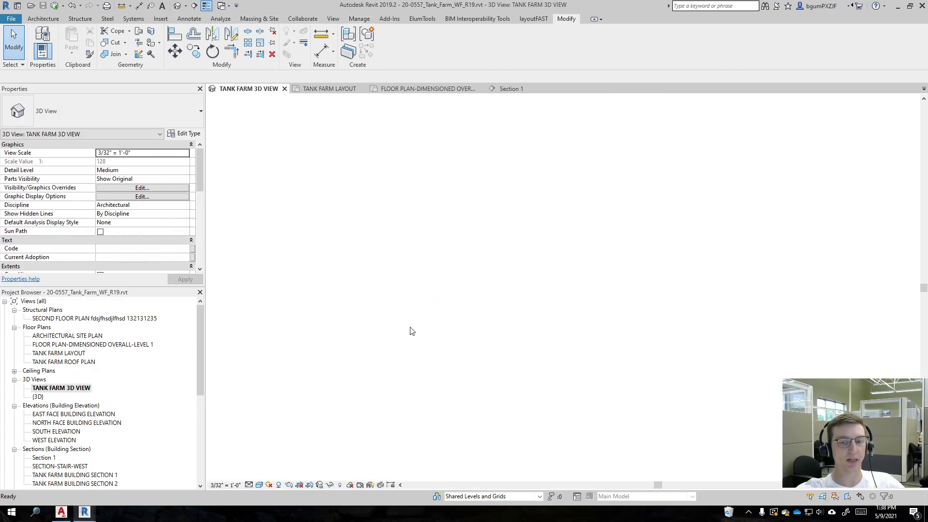
scroll(406, 398, up, 5)
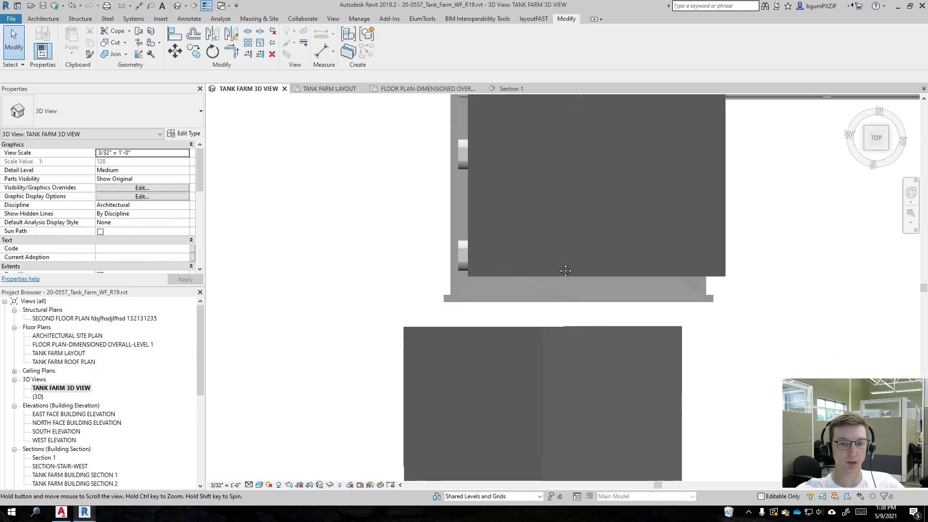
shift+middle_drag(522, 315, 552, 280)
scroll(553, 280, up, 2)
scroll(552, 280, up, 5)
middle_drag(776, 314, 437, 268)
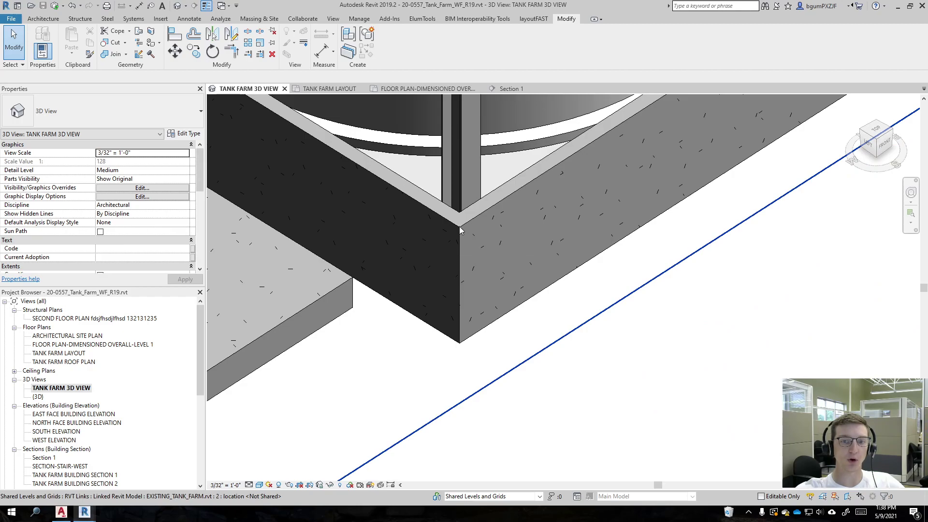
Inspect the shared coordinates at the tank farm wall's top outer corner with Specify Coordinates at Point, leaving them unchanged.
click(359, 18)
click(492, 42)
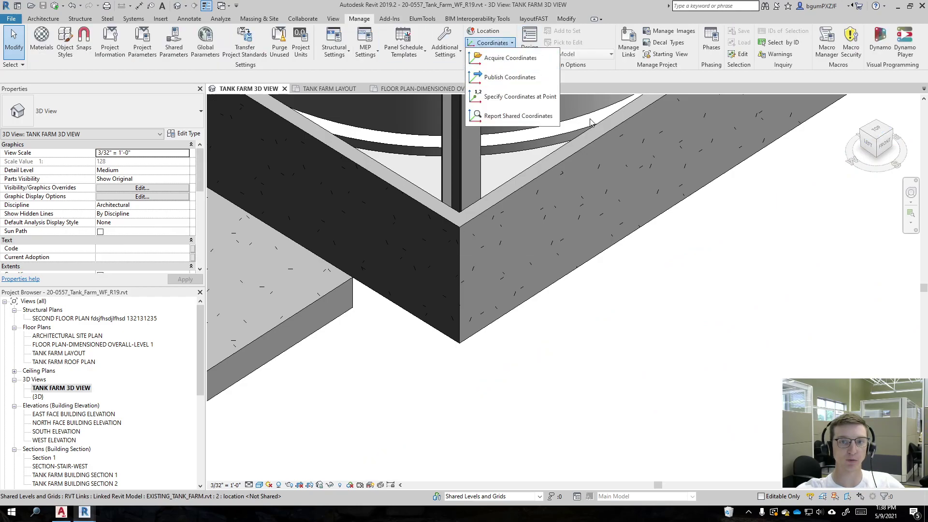
click(520, 96)
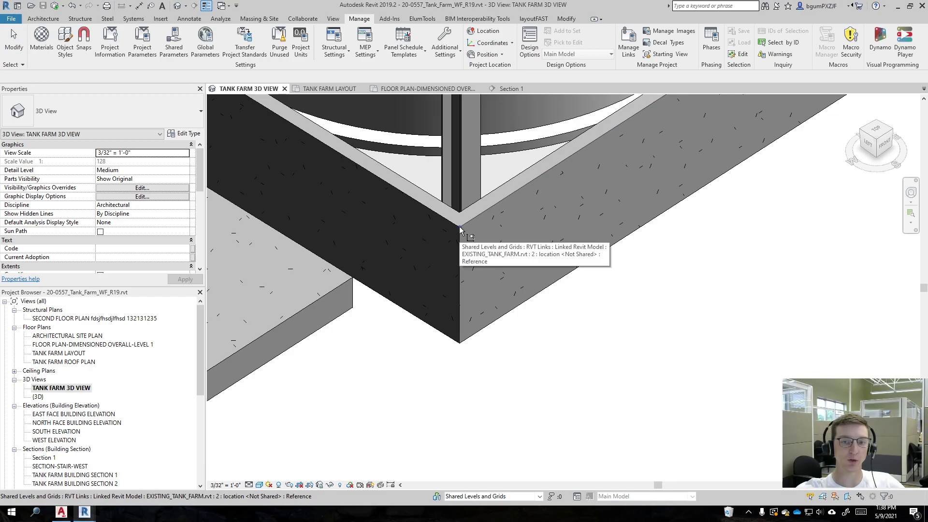
click(460, 226)
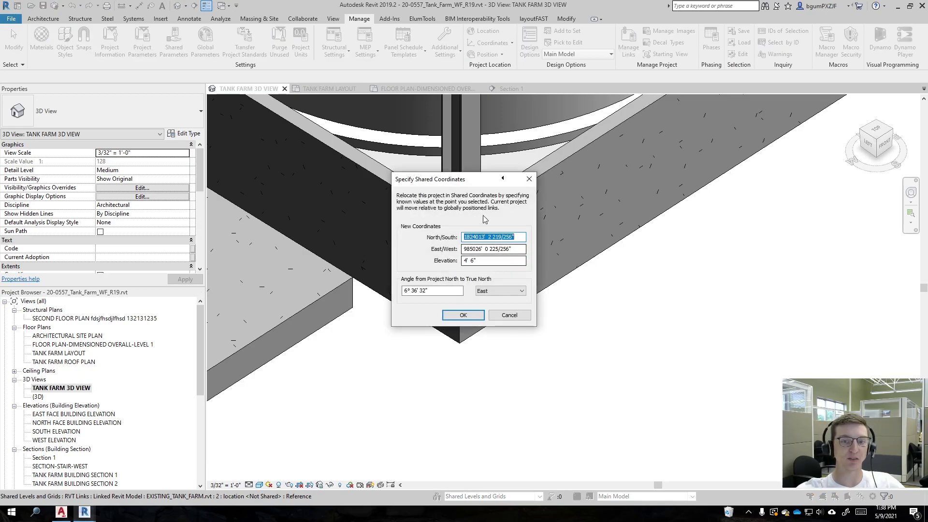
drag(452, 183, 307, 308)
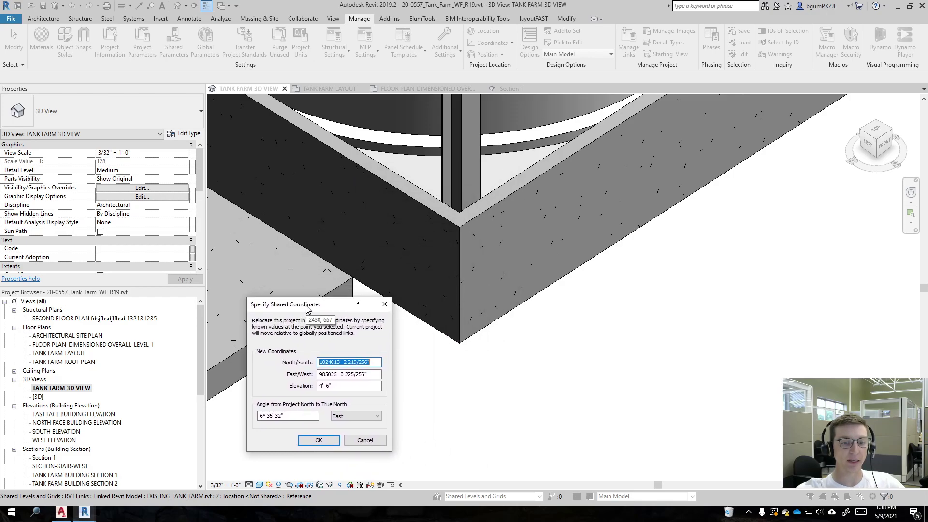
click(384, 438)
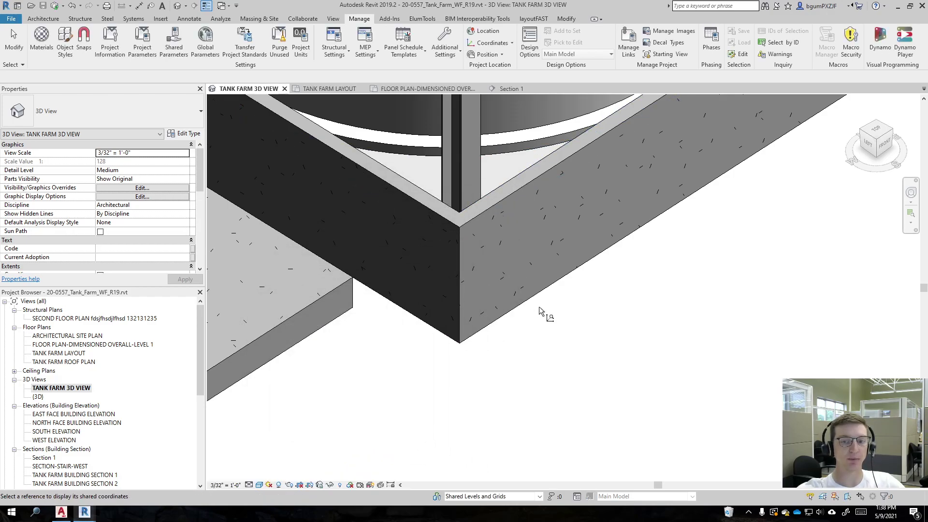
Review the Shared Site options of the linked EXISTING_TANK_FARM.rvt model without sharing its position, and deselect the link.
drag(201, 170, 204, 250)
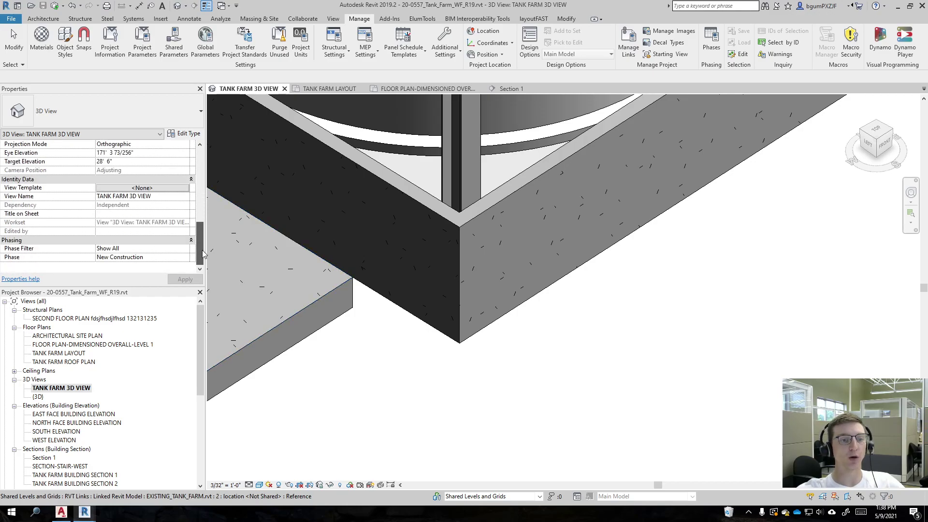
click(480, 283)
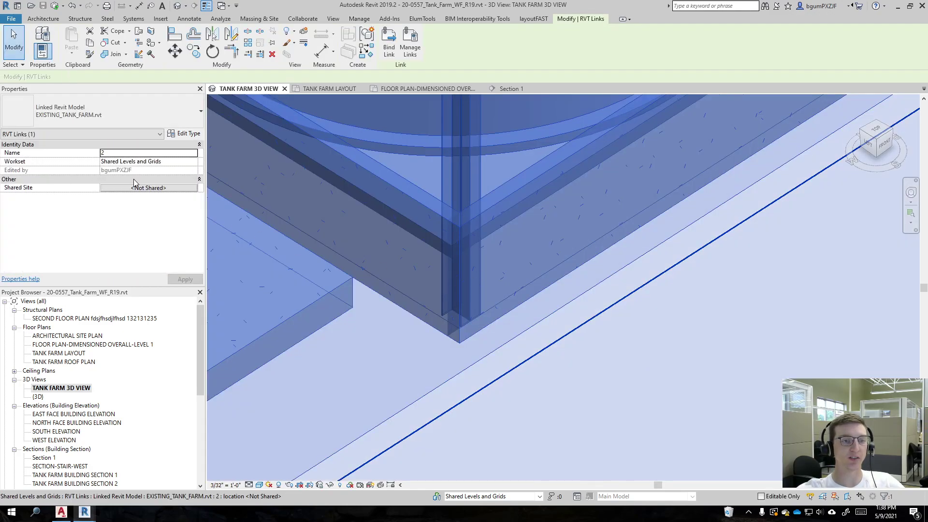
click(150, 188)
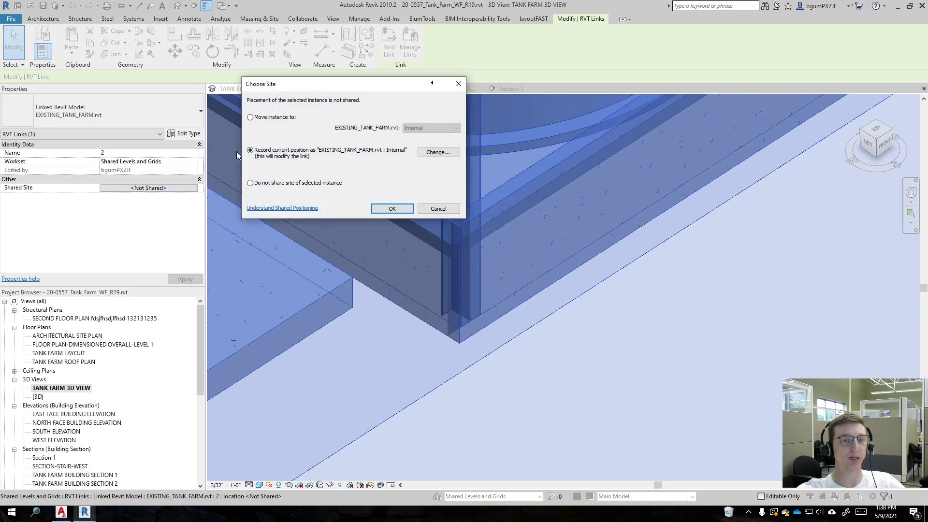
click(392, 208)
scroll(651, 297, down, 6)
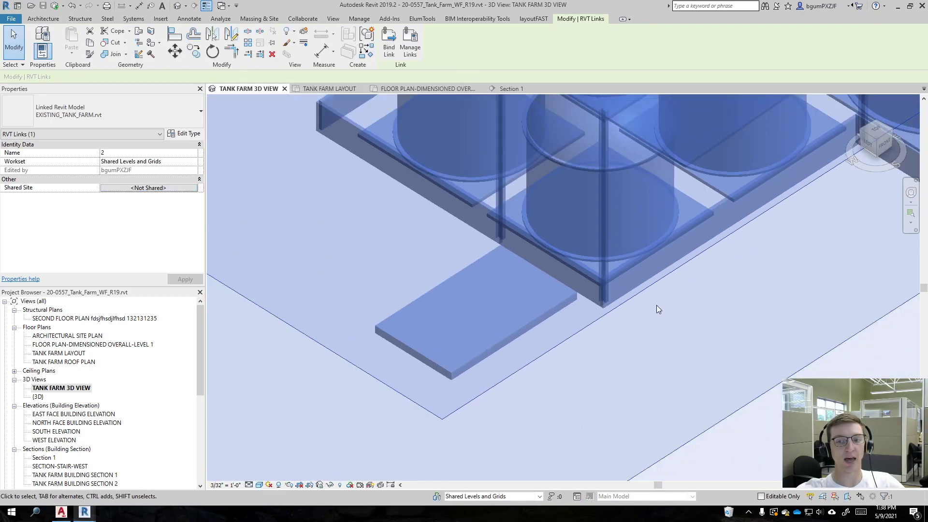
scroll(713, 321, down, 4)
key(Escape)
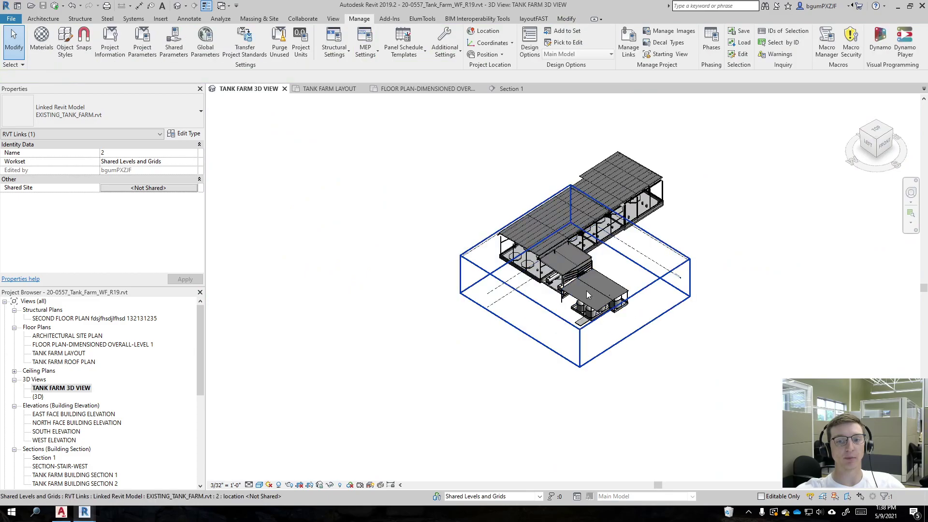
scroll(599, 292, up, 4)
key(Escape)
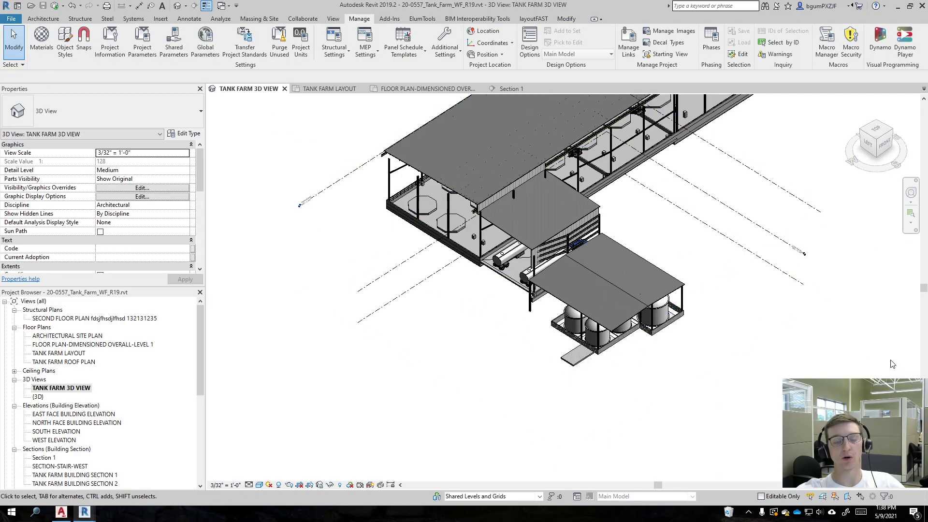
scroll(774, 345, down, 4)
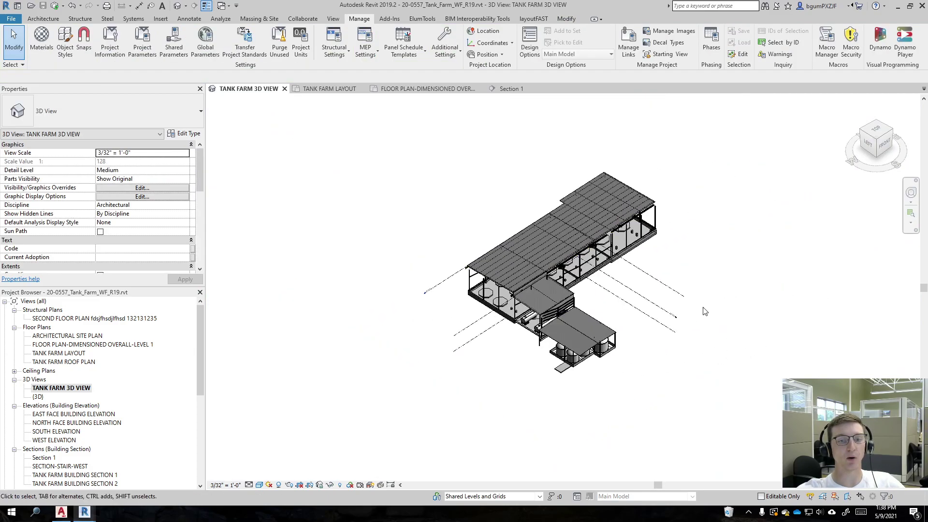